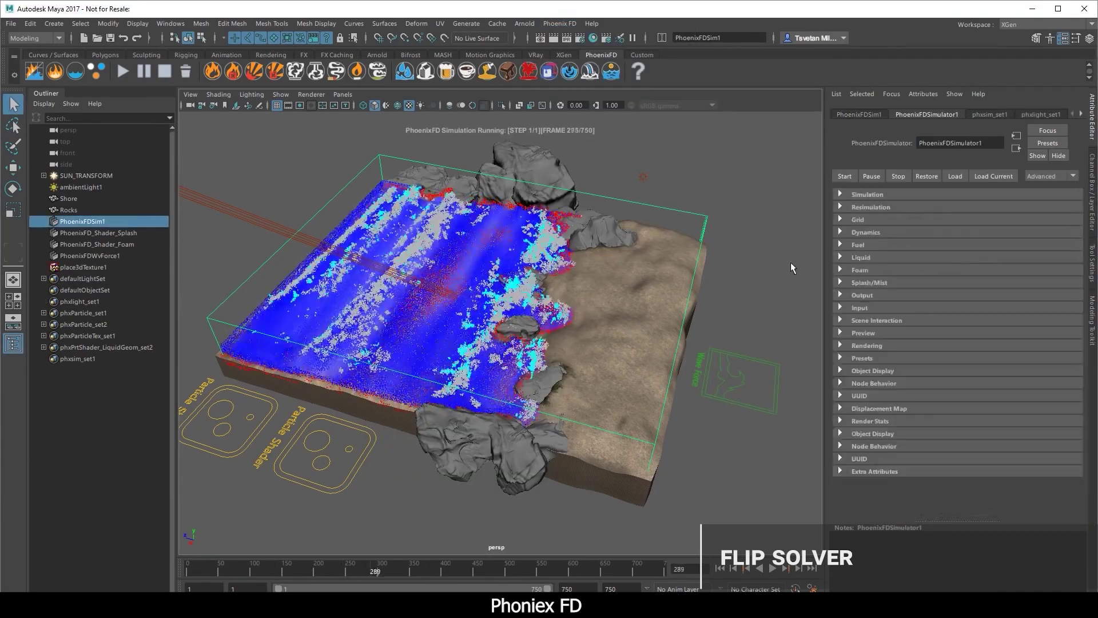
# Step: Collapse the Liquid settings and add a Phoenix FD Follow Path force to the wavy curve
pyautogui.click(552, 39)
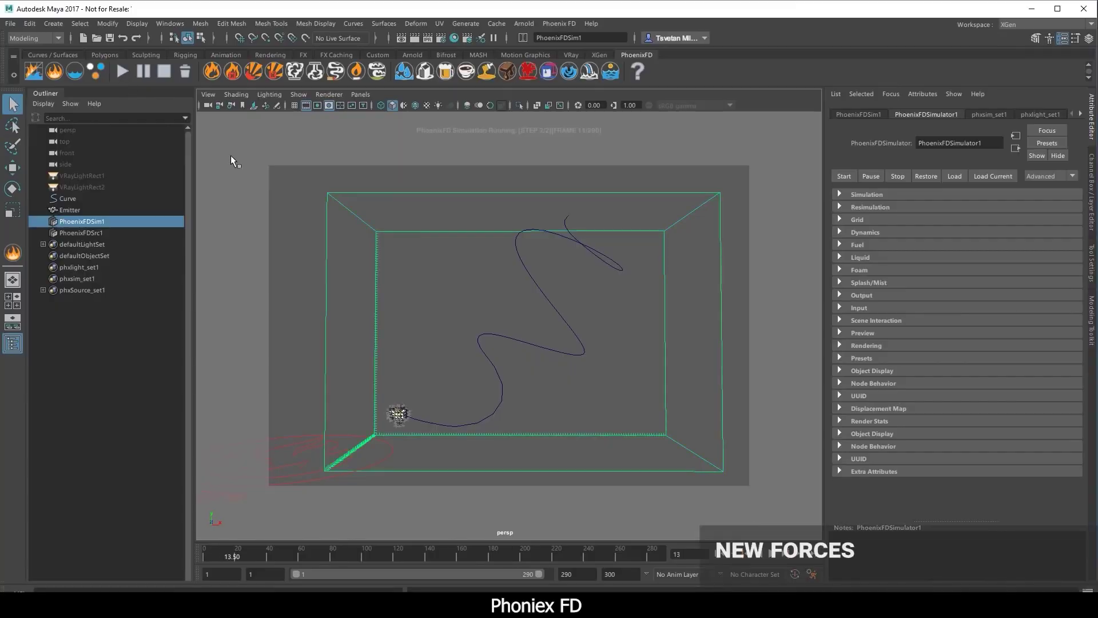
pyautogui.click(63, 199)
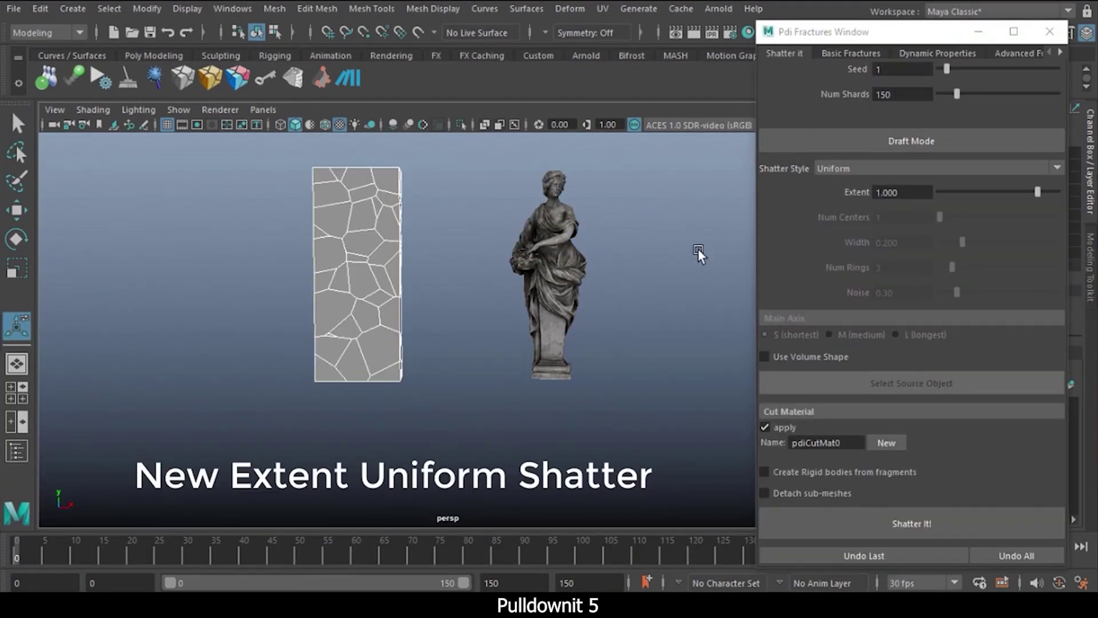
# Step: Shatter the wall and statue into uniform draft-mode shards and play the simulation
pyautogui.click(912, 140)
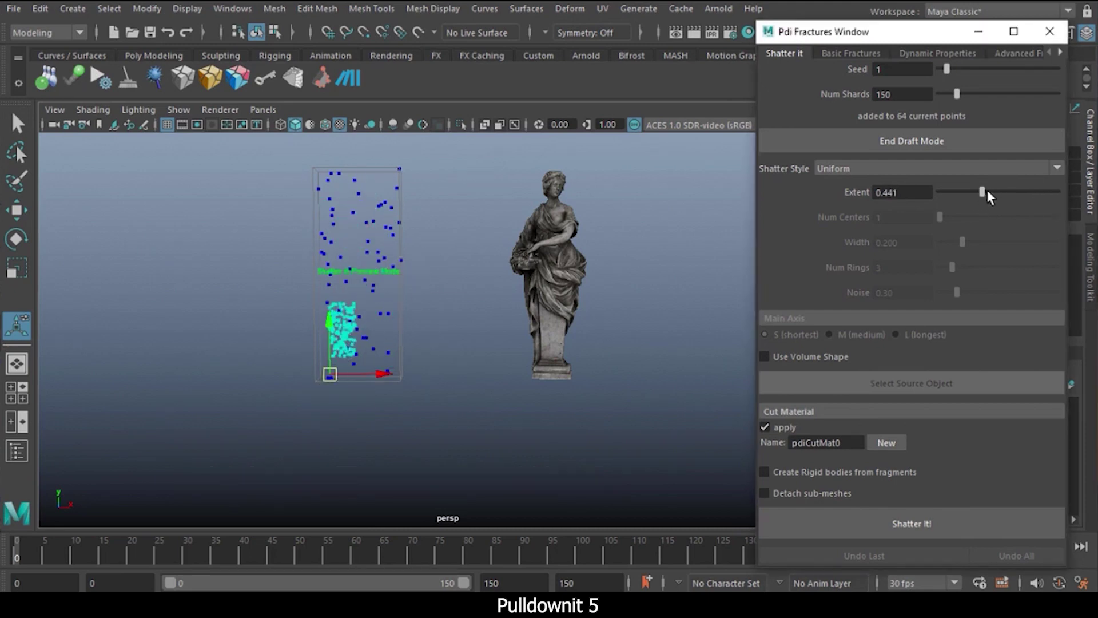
pyautogui.click(912, 524)
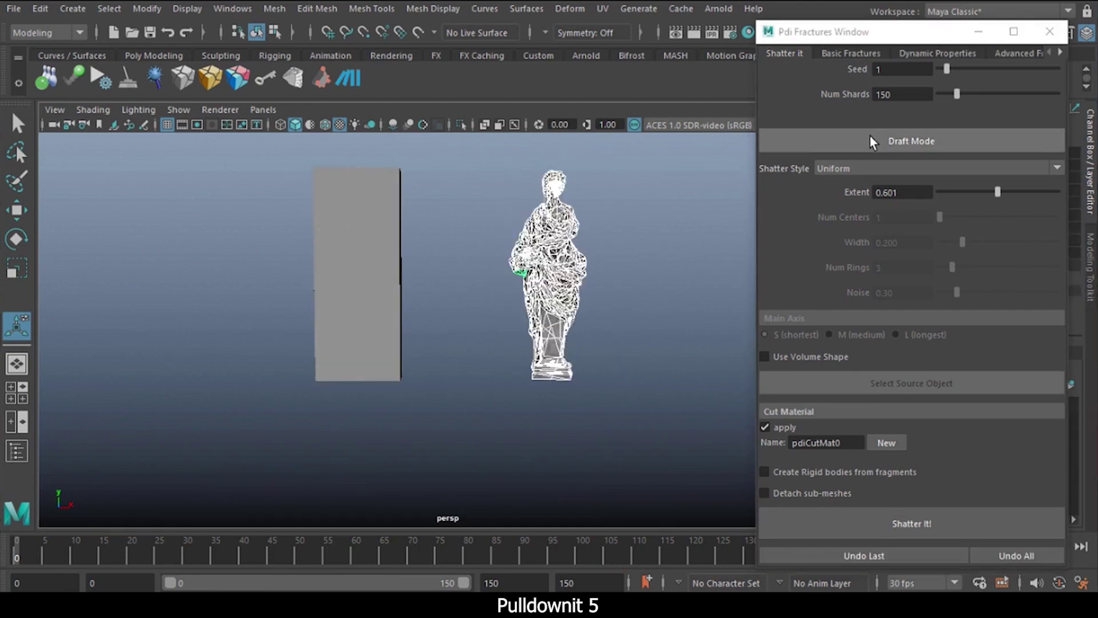
pyautogui.click(872, 142)
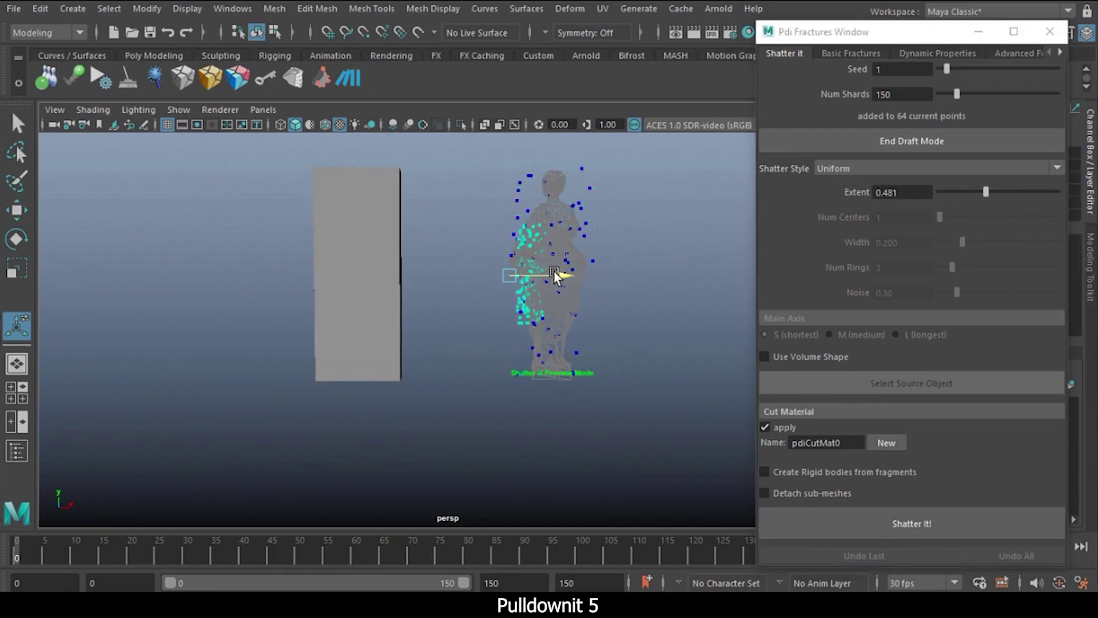
pyautogui.click(941, 527)
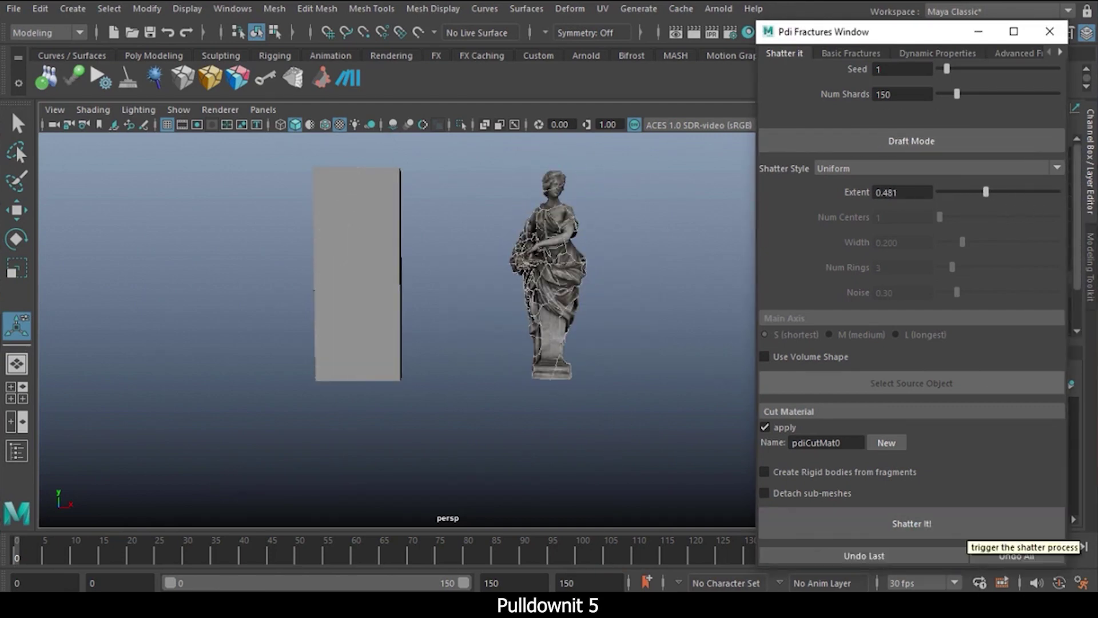
pyautogui.click(1055, 32)
pyautogui.hotkey('alt', 'v')
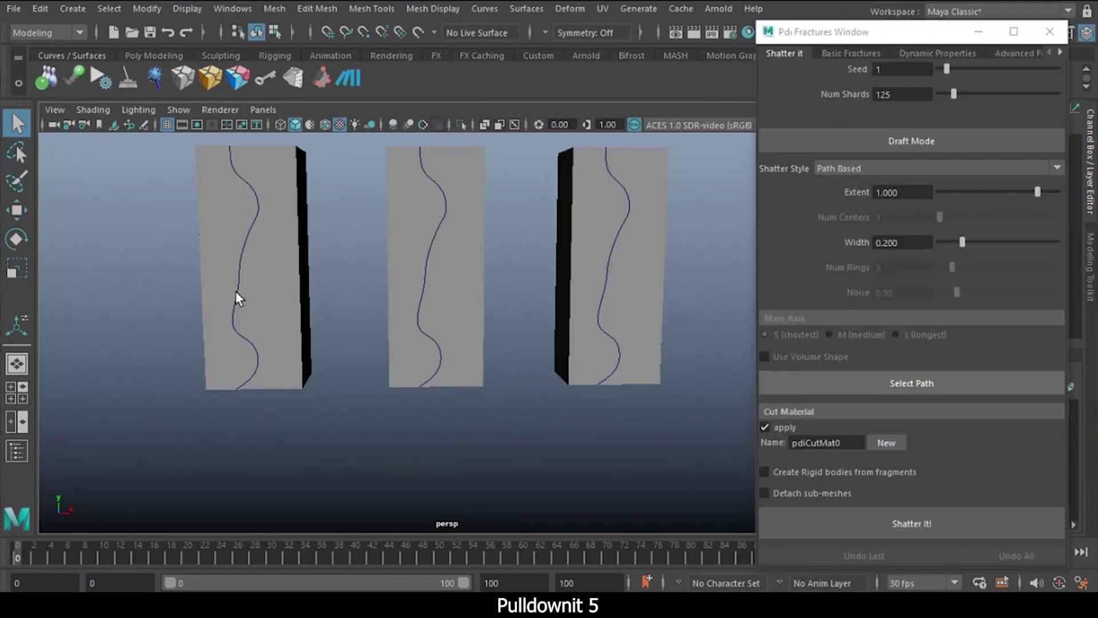
# Step: Crack the left, middle and right slabs along their drawn curves, reshattering the right slab
pyautogui.click(864, 143)
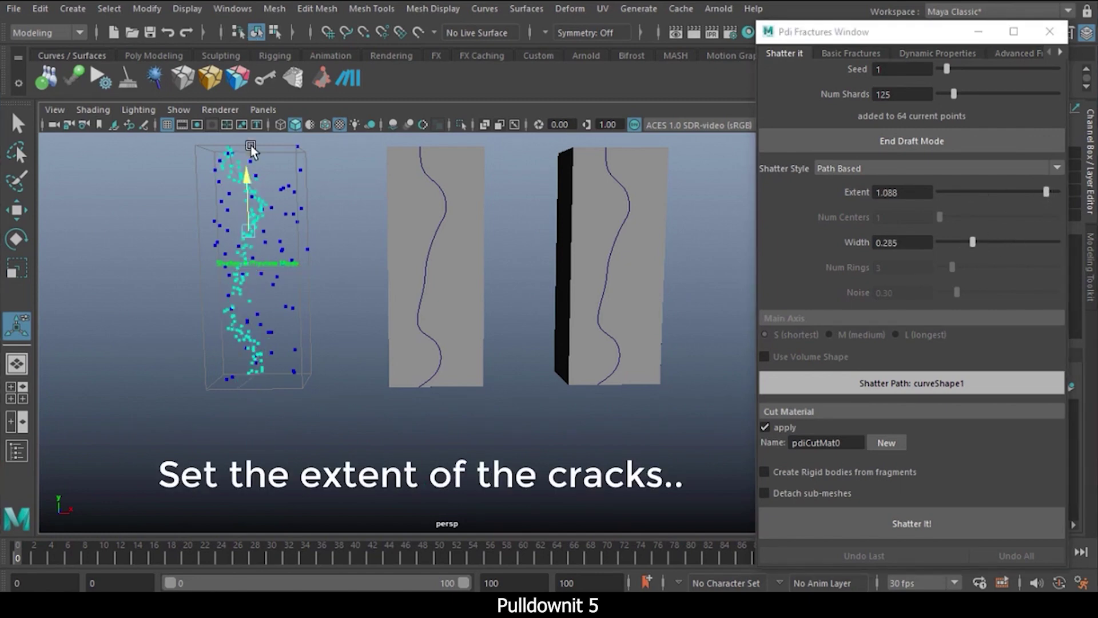
pyautogui.click(916, 522)
pyautogui.click(887, 143)
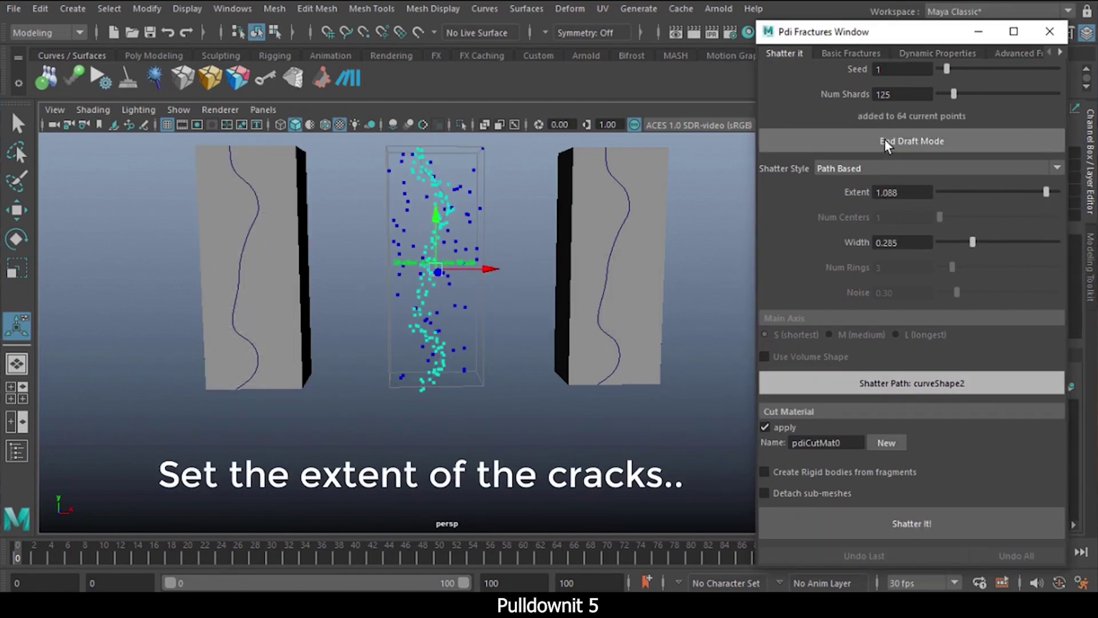
pyautogui.click(869, 523)
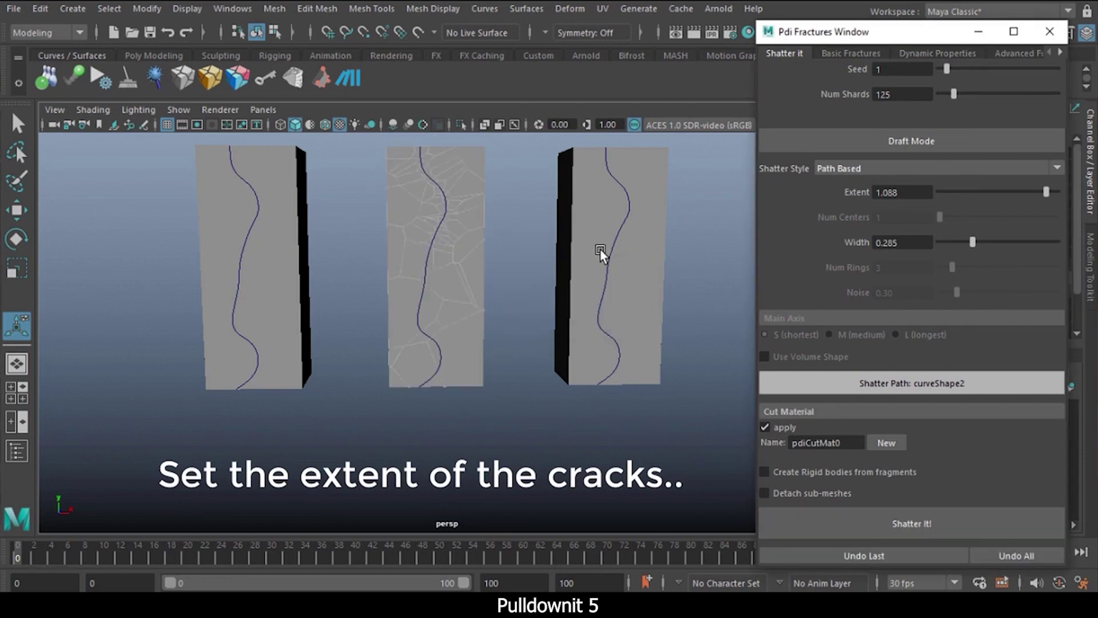
pyautogui.click(870, 141)
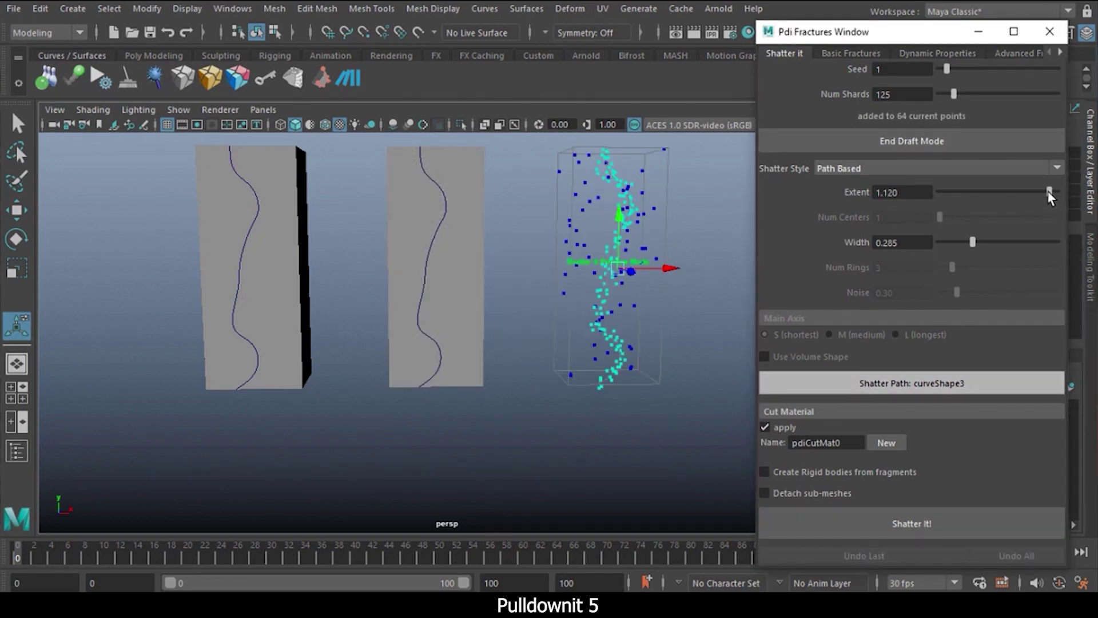
pyautogui.click(915, 524)
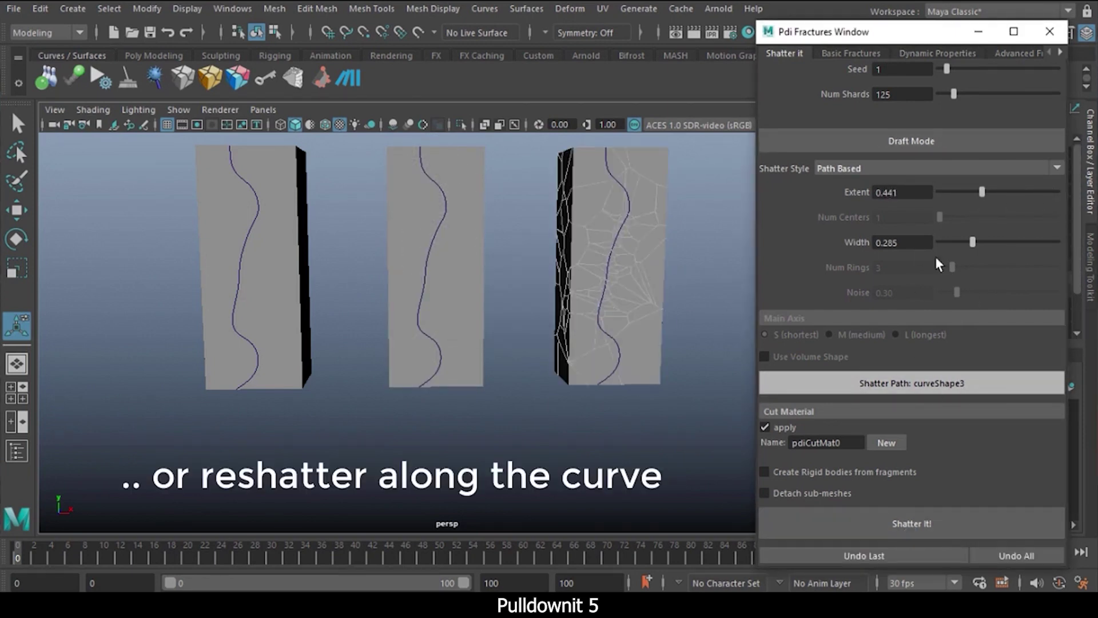
pyautogui.click(972, 141)
pyautogui.click(911, 524)
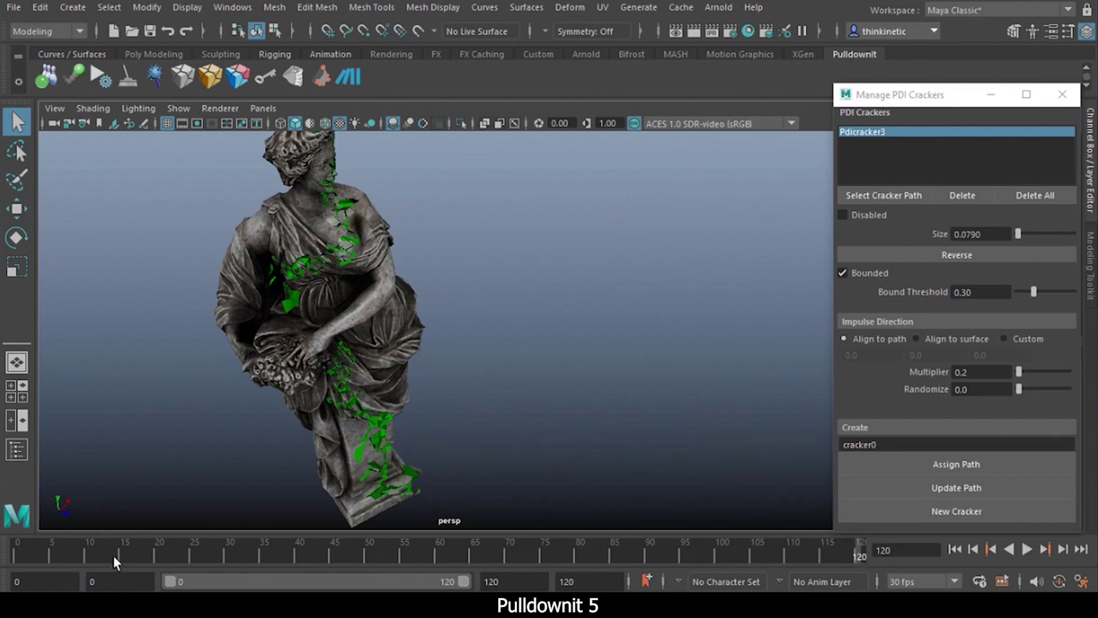
# Step: Set a Break Frame for the statue's pdiCluster0 fracture cluster in Advanced Fractures
pyautogui.click(1065, 105)
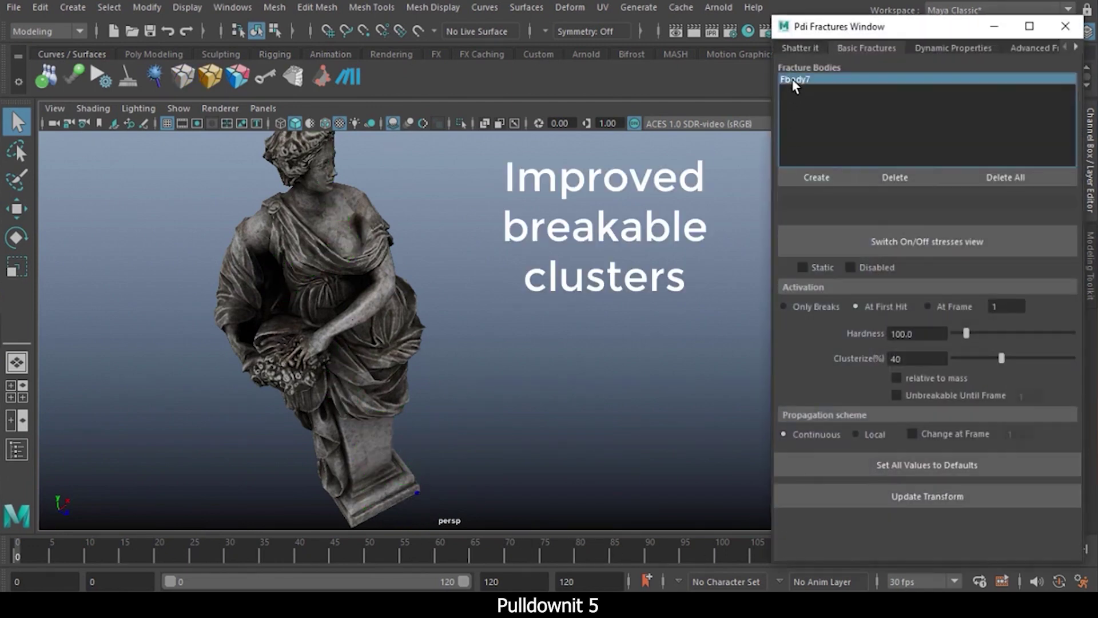
pyautogui.click(927, 240)
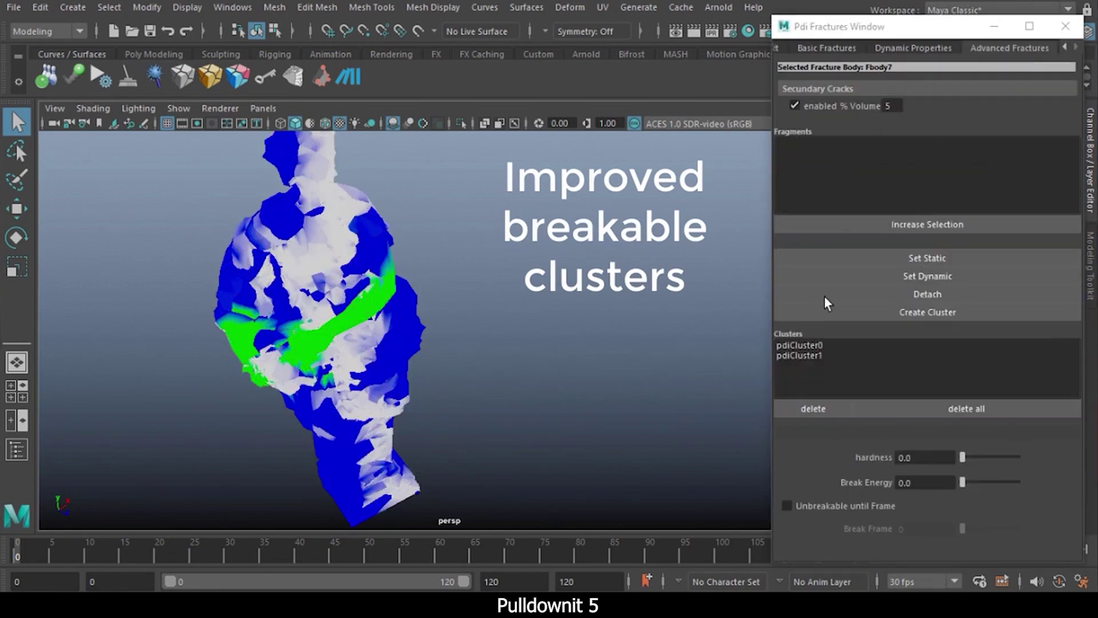
pyautogui.click(810, 346)
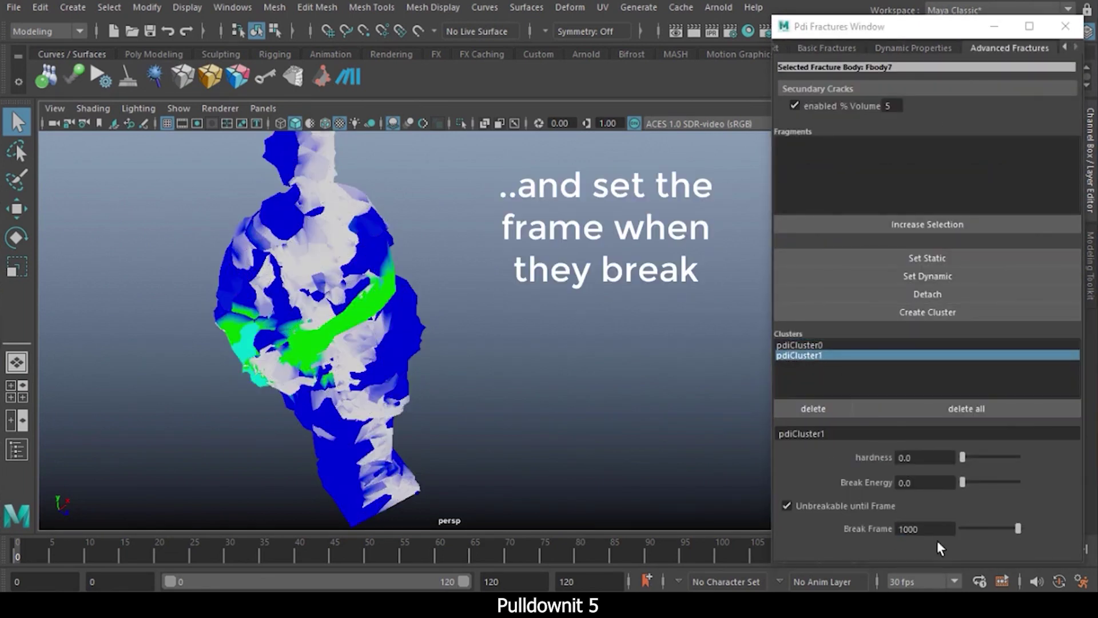
pyautogui.click(1066, 26)
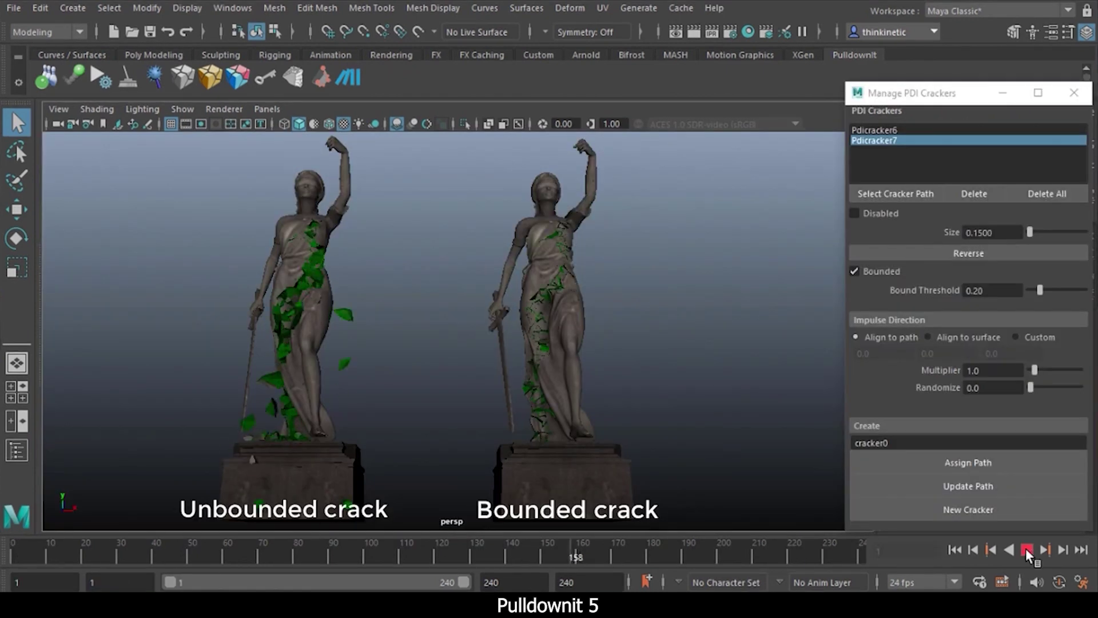
# Step: Raise the broken fragments' jagginess amplitude from 1.9 to 2.6
pyautogui.keyDown('alt'); pyautogui.moveTo(400, 350); pyautogui.dragTo(513, 366); pyautogui.keyUp('alt')
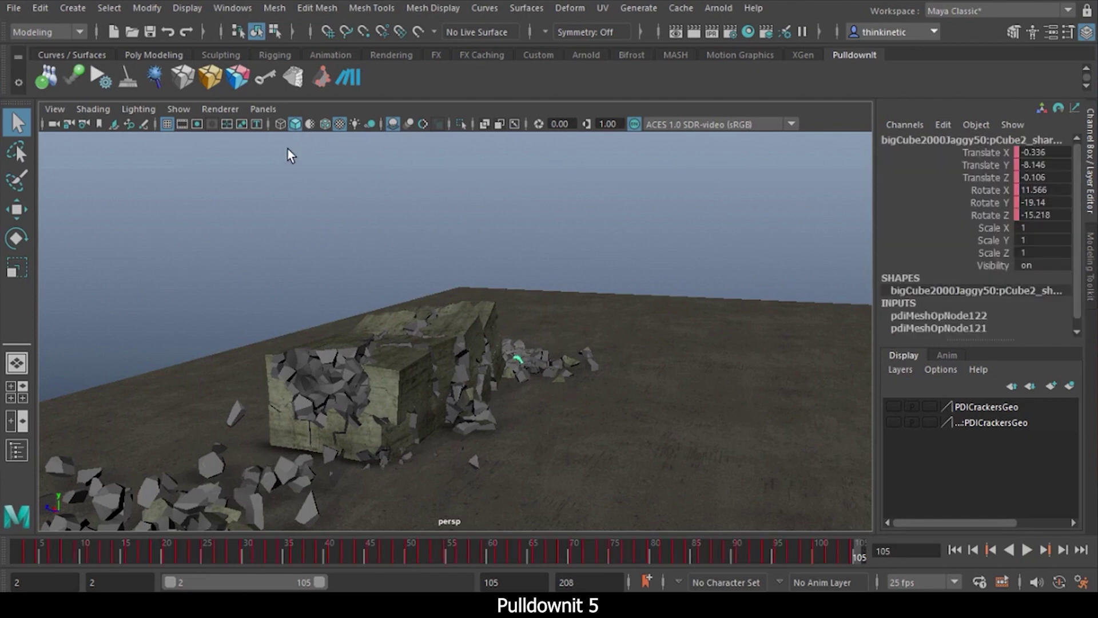
pyautogui.click(293, 76)
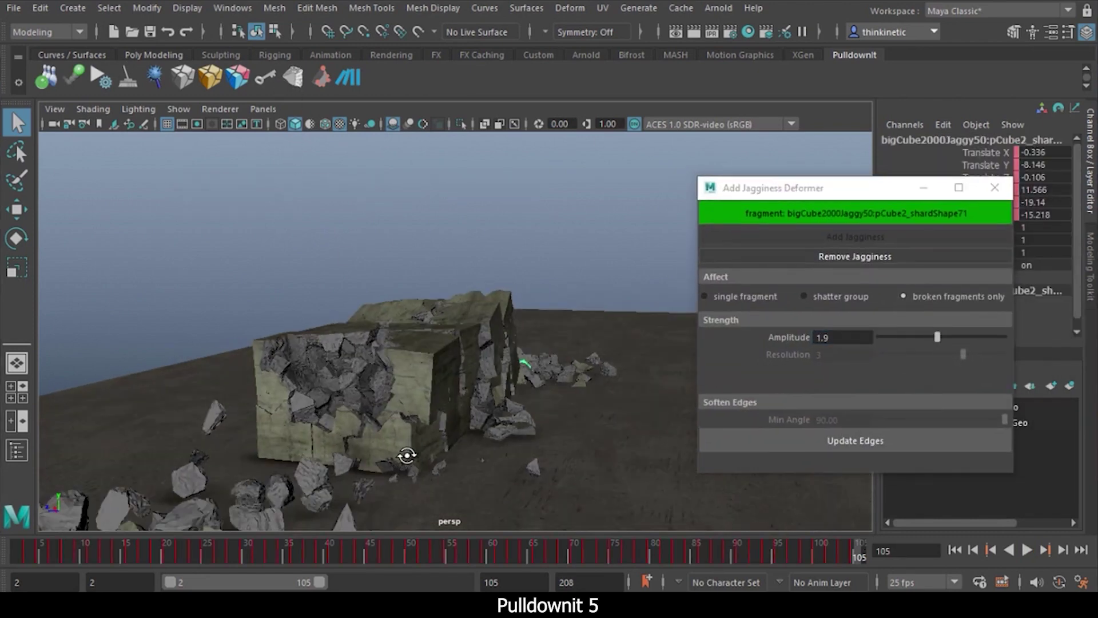
pyautogui.moveTo(936, 336); pyautogui.dragTo(962, 341)
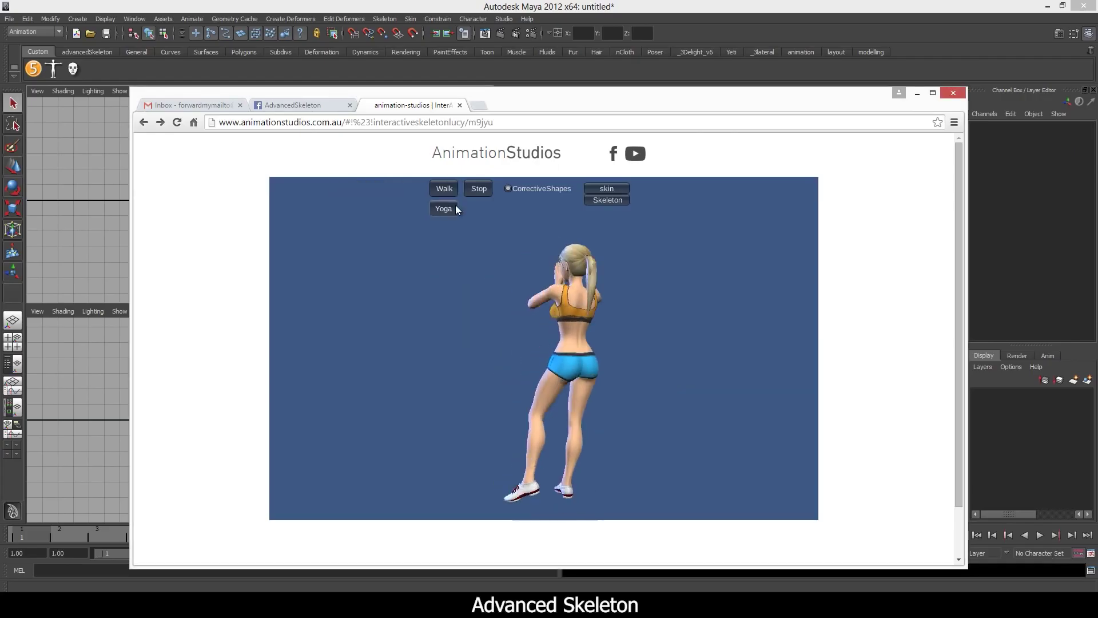
# Step: Stop the web character's yoga animation, view her face controls, then open the demo character scene
pyautogui.click(480, 190)
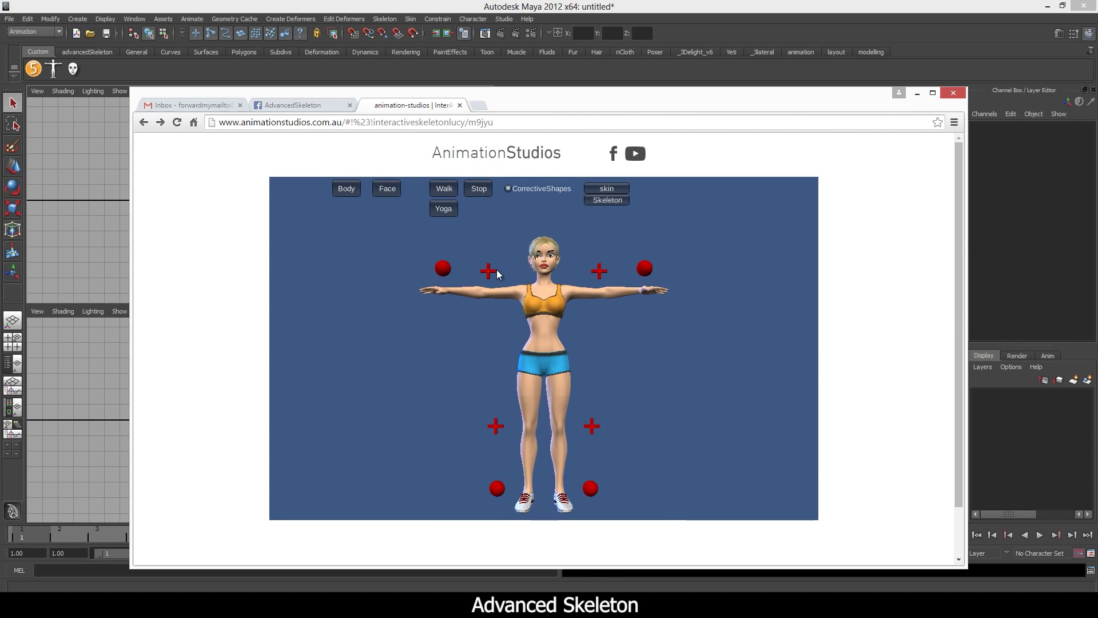
pyautogui.click(508, 188)
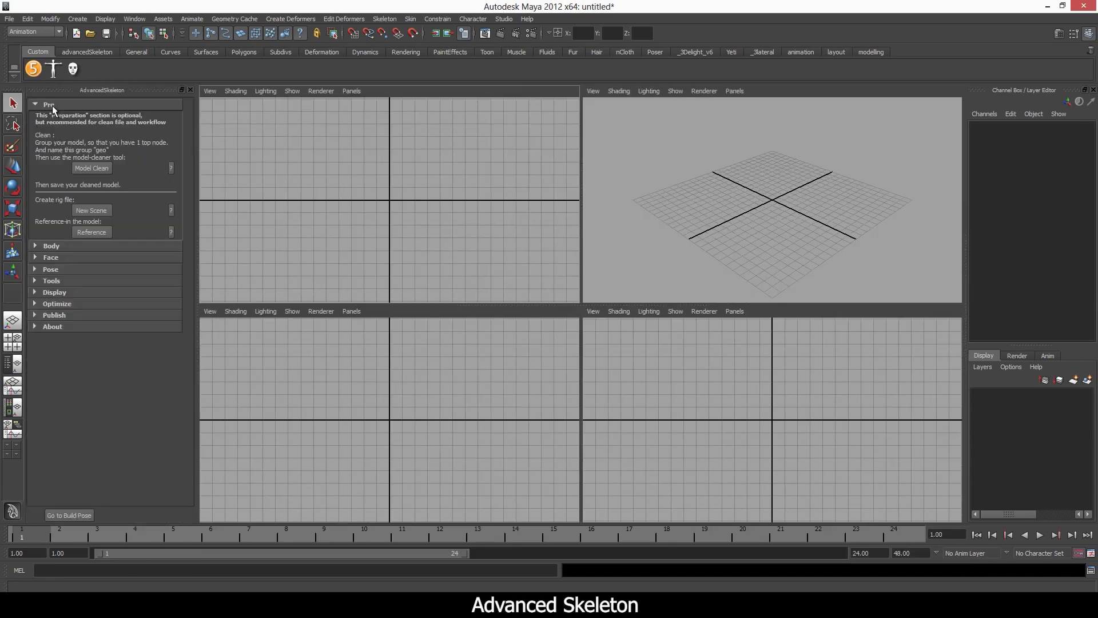
pyautogui.click(89, 231)
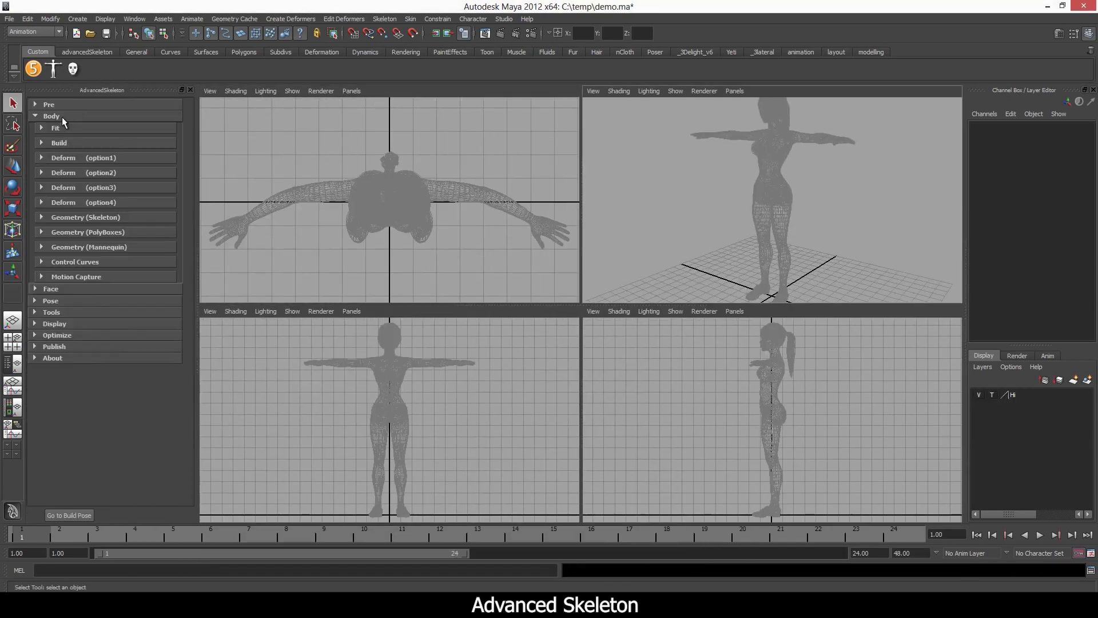
# Step: Fit the skeleton, resample the ponytail joint chain and build the rig
pyautogui.click(56, 127)
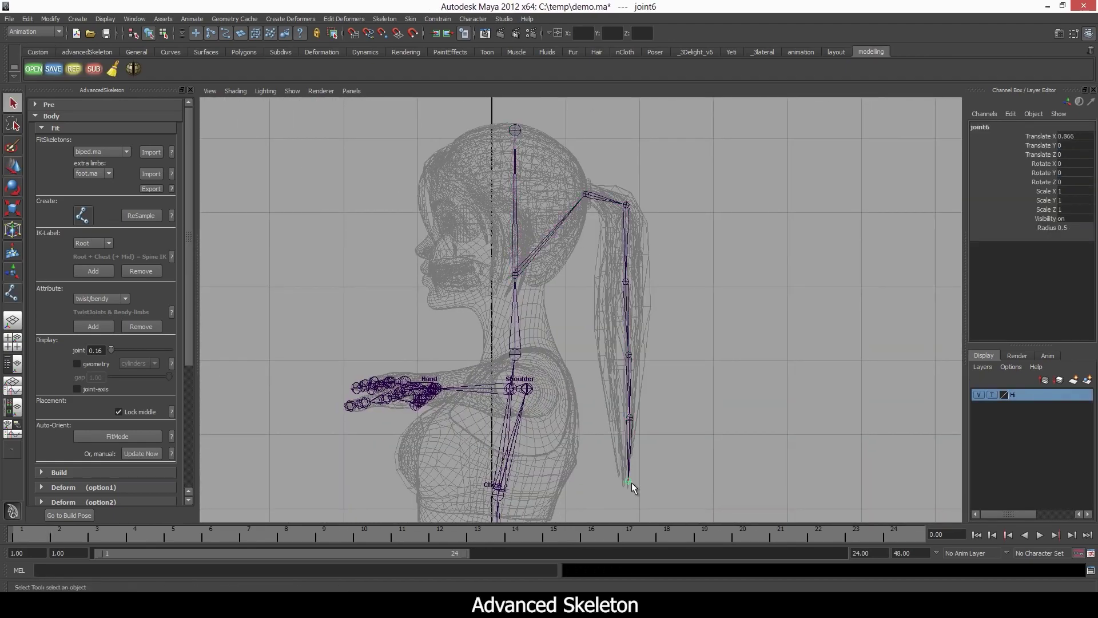
pyautogui.click(140, 215)
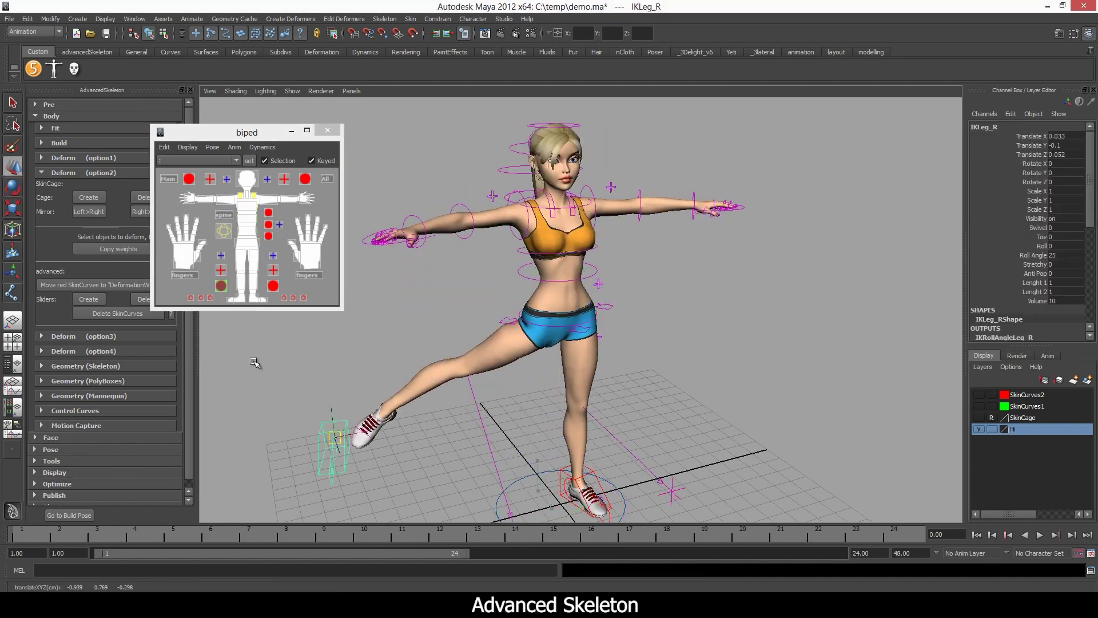
pyautogui.click(331, 135)
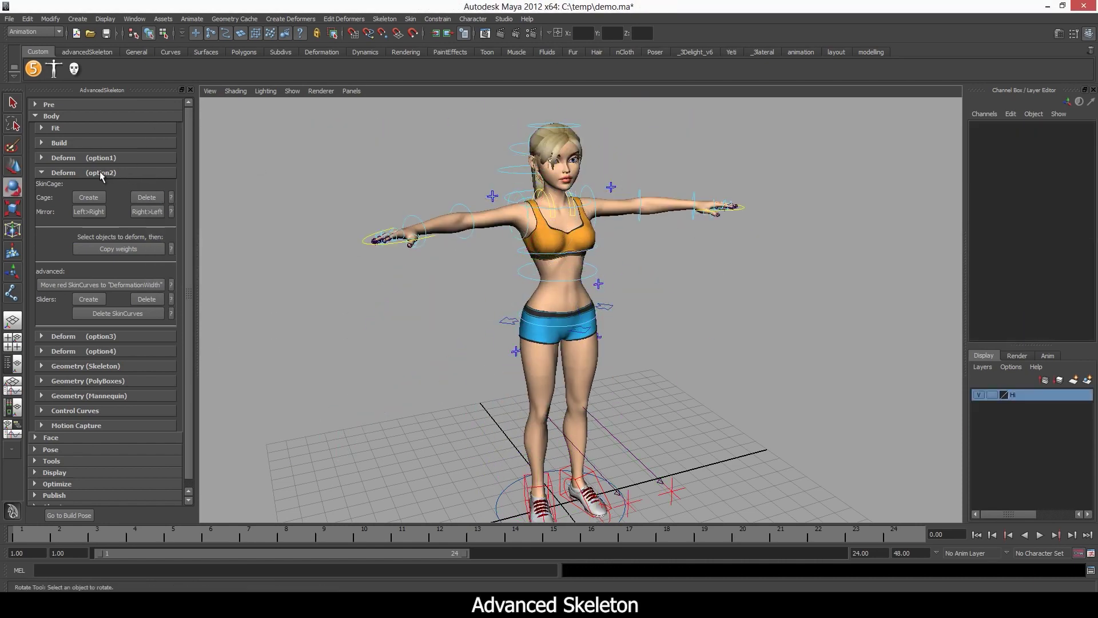
# Step: Open the Corrective Shapes options under Pose and return to plain object selection
pyautogui.click(73, 116)
pyautogui.click(50, 139)
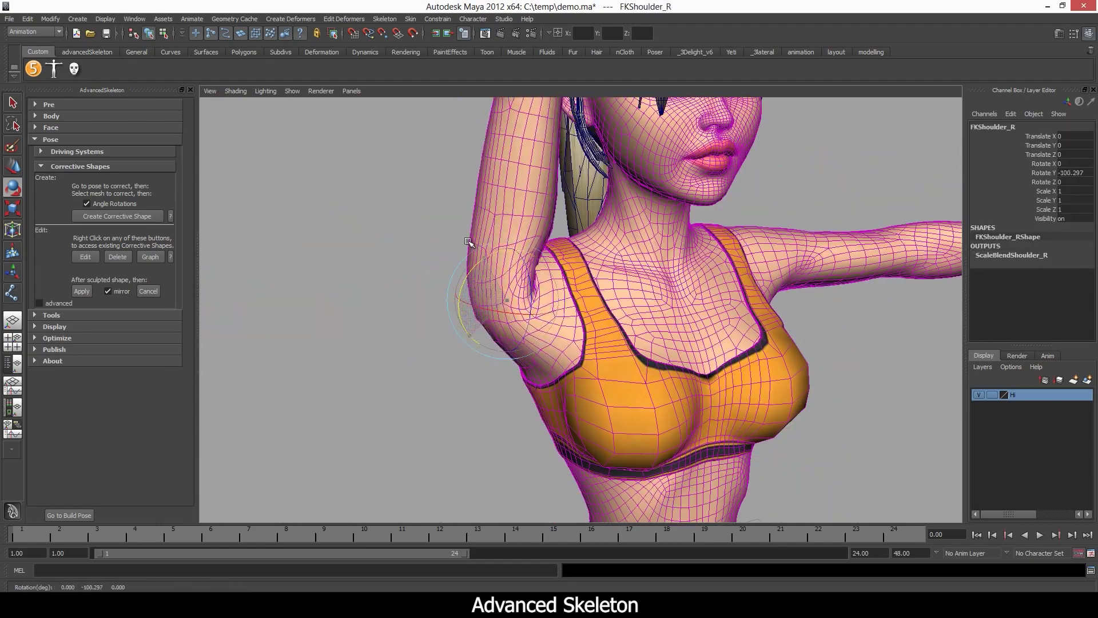
pyautogui.press('q')
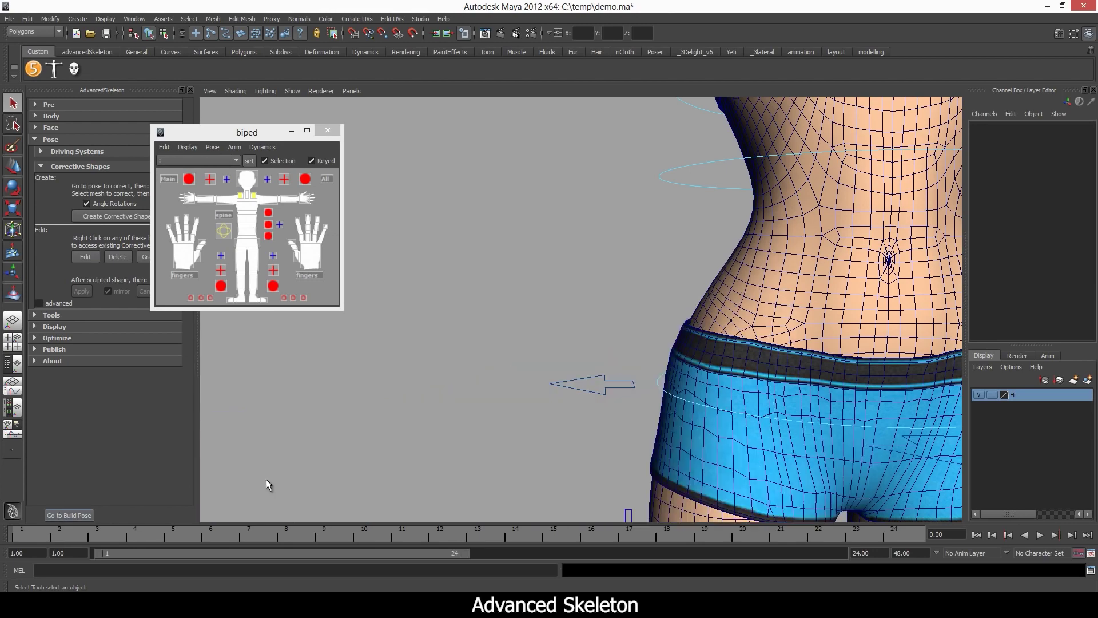
# Step: Create a right-hip corrective shape for the shorts, then select the DeformationSystem and Geometry groups
pyautogui.click(704, 454)
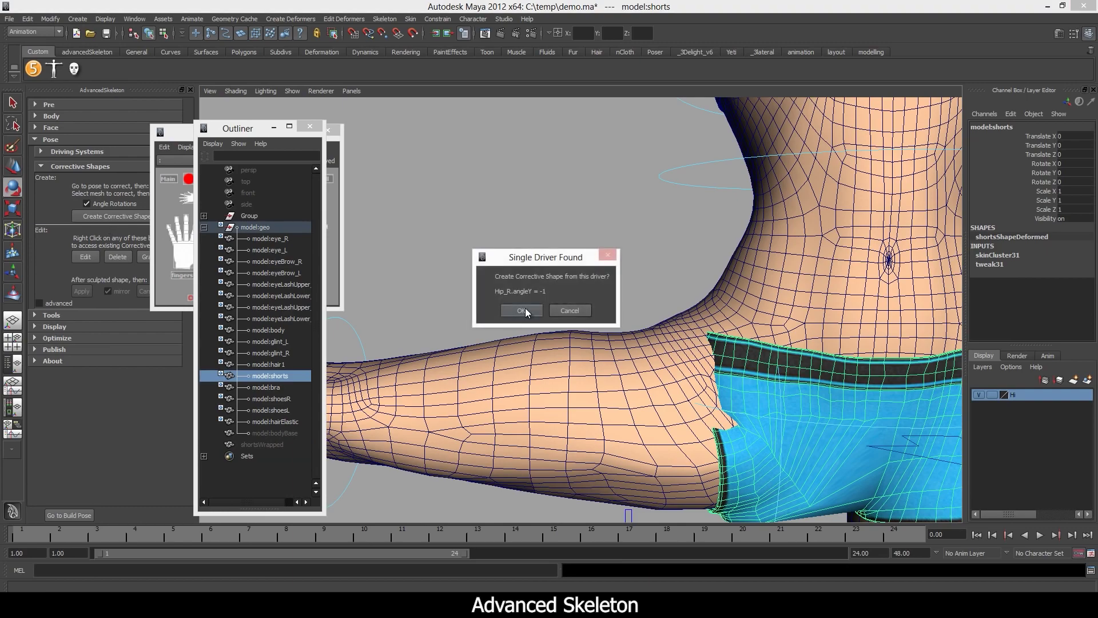
pyautogui.click(525, 312)
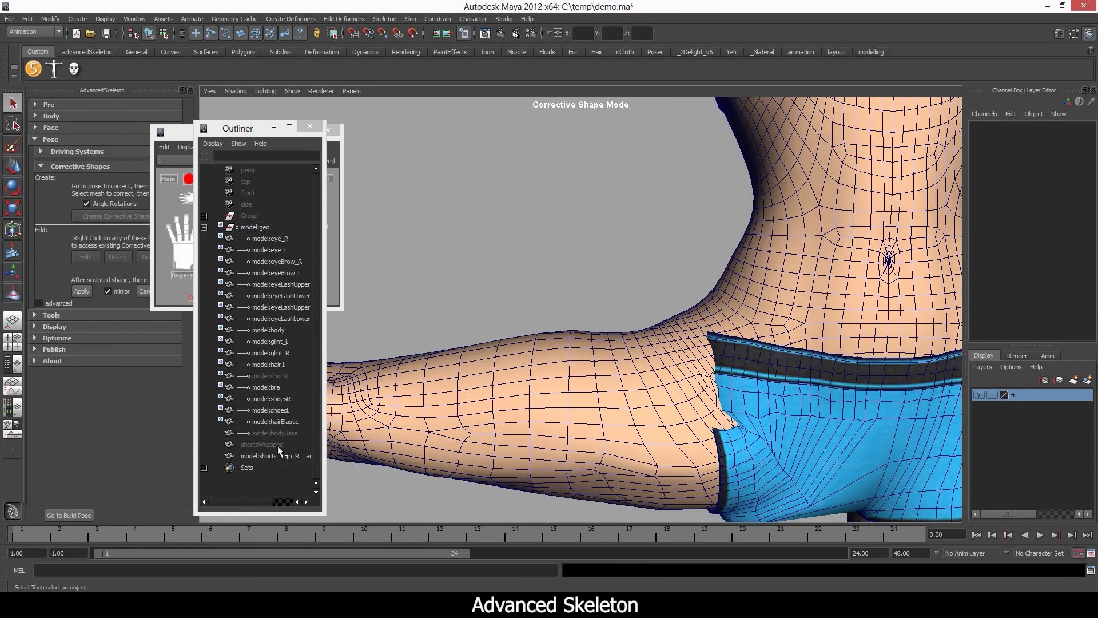
pyautogui.click(279, 453)
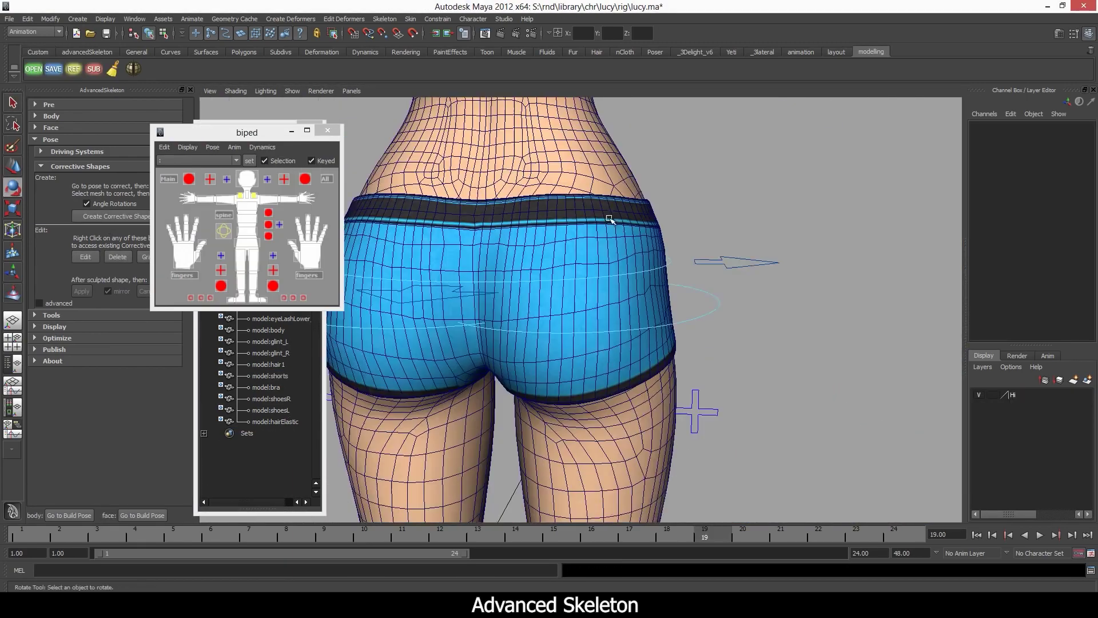
pyautogui.click(539, 261)
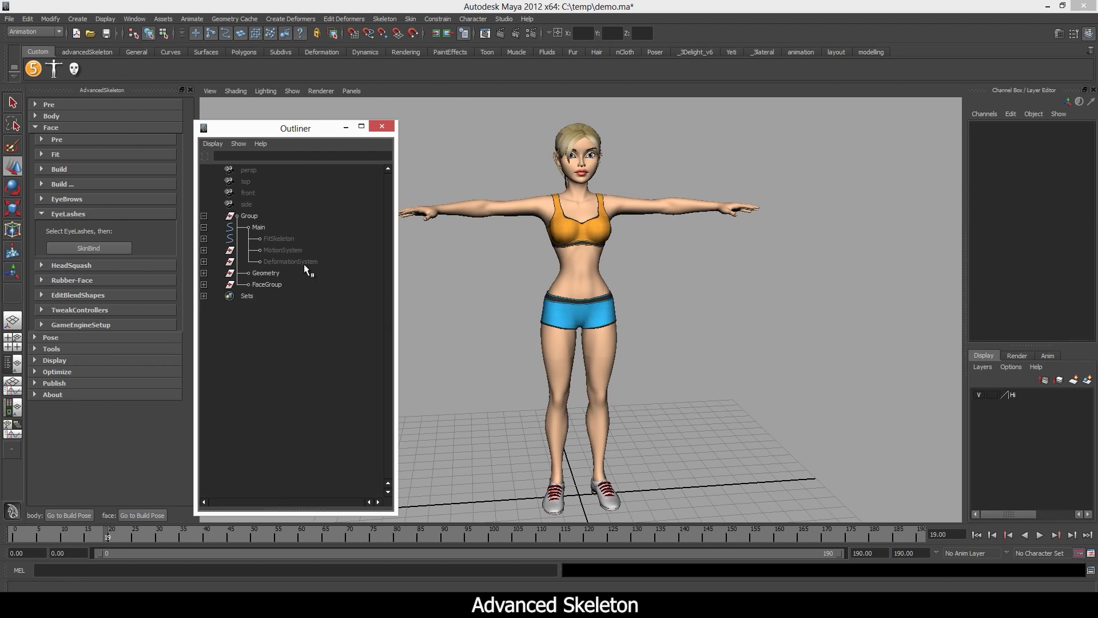
pyautogui.click(289, 262)
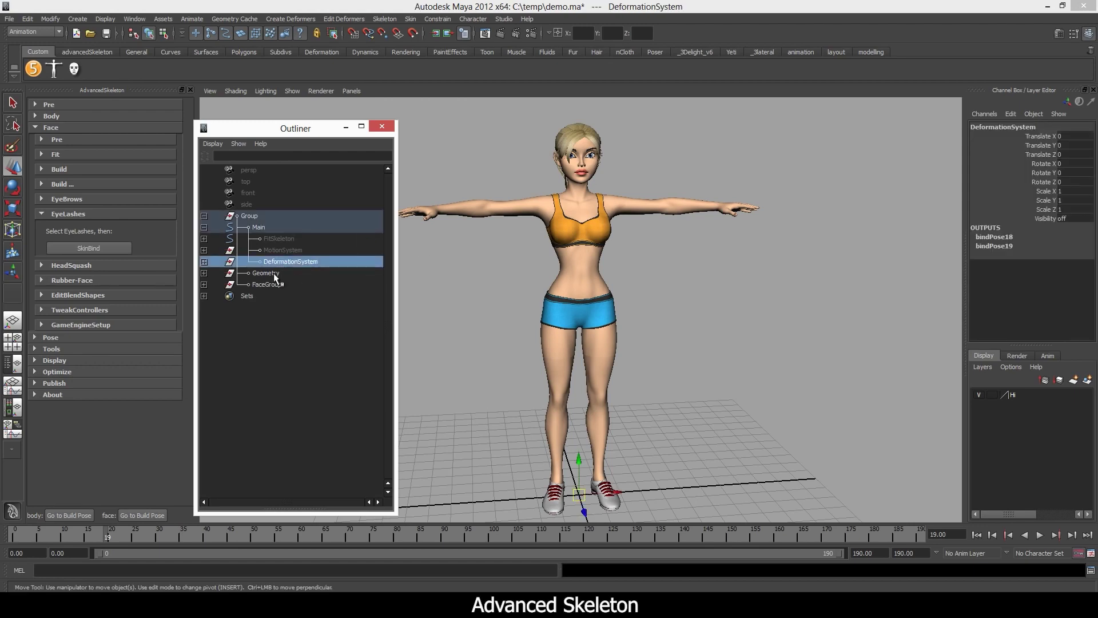
pyautogui.keyDown('ctrl'); pyautogui.click(269, 274); pyautogui.keyUp('ctrl')
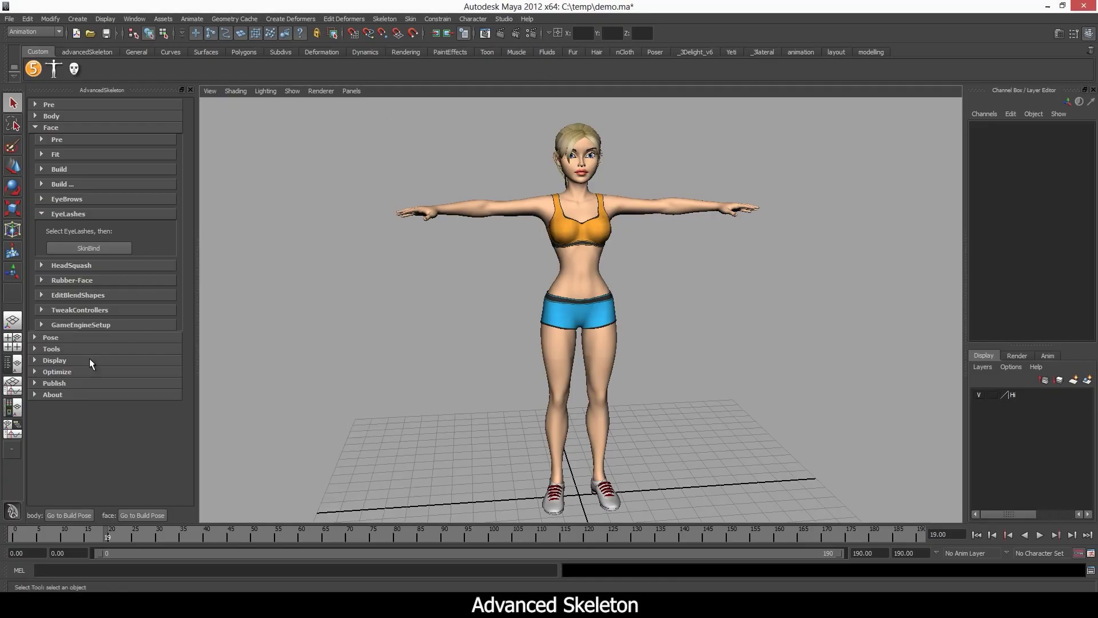
# Step: Apply walk_female at 1 and select the deform joints via Body > Deform option1
pyautogui.click(370, 290)
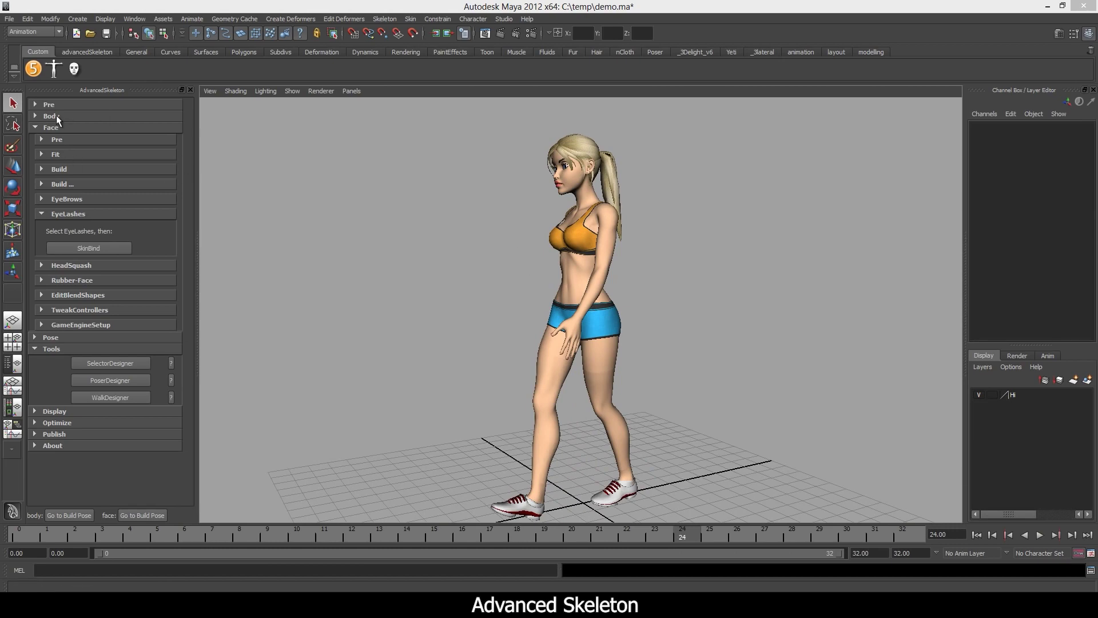
pyautogui.click(52, 116)
pyautogui.click(88, 157)
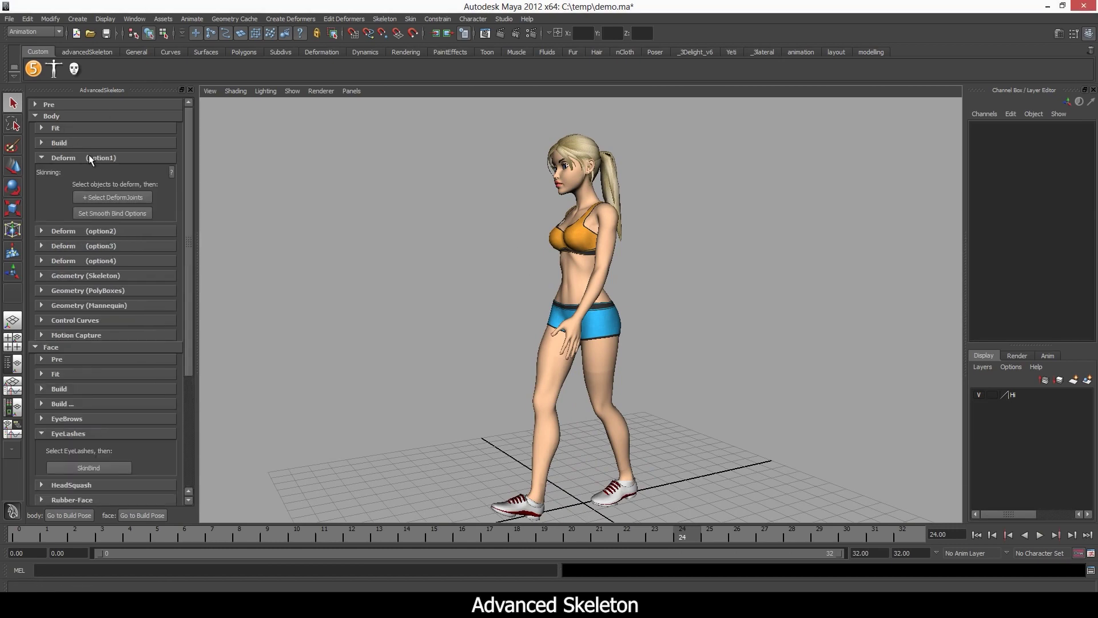
pyautogui.click(118, 198)
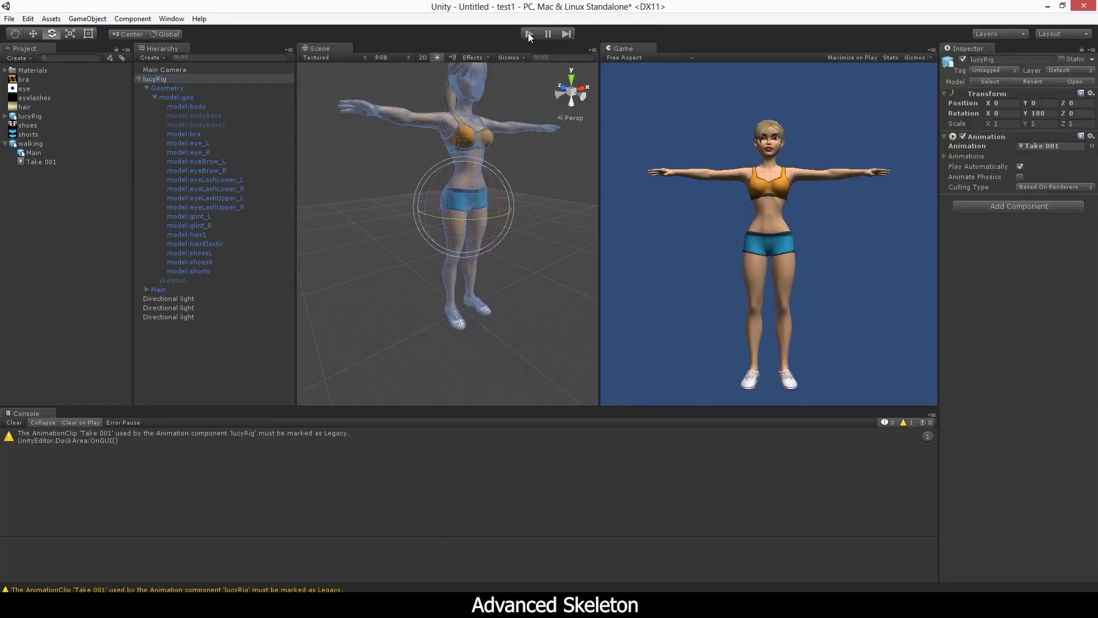
# Step: Play the Unity scene and toggle the model:geo group off and on to reveal the skeleton
pyautogui.click(529, 34)
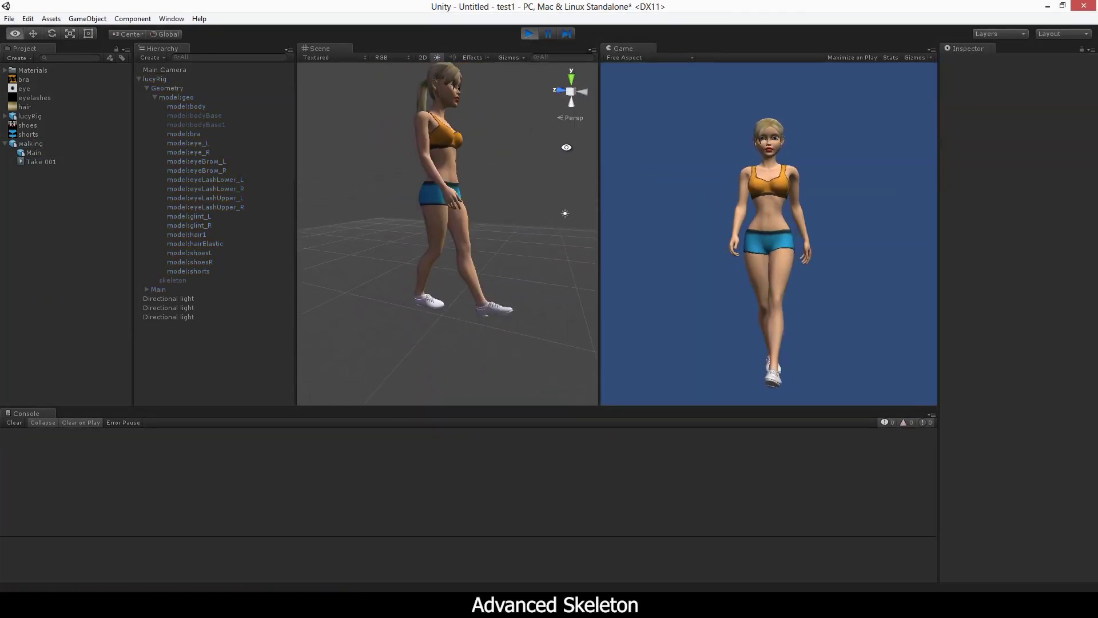
pyautogui.click(176, 97)
pyautogui.press('e')
pyautogui.click(965, 59)
pyautogui.click(966, 59)
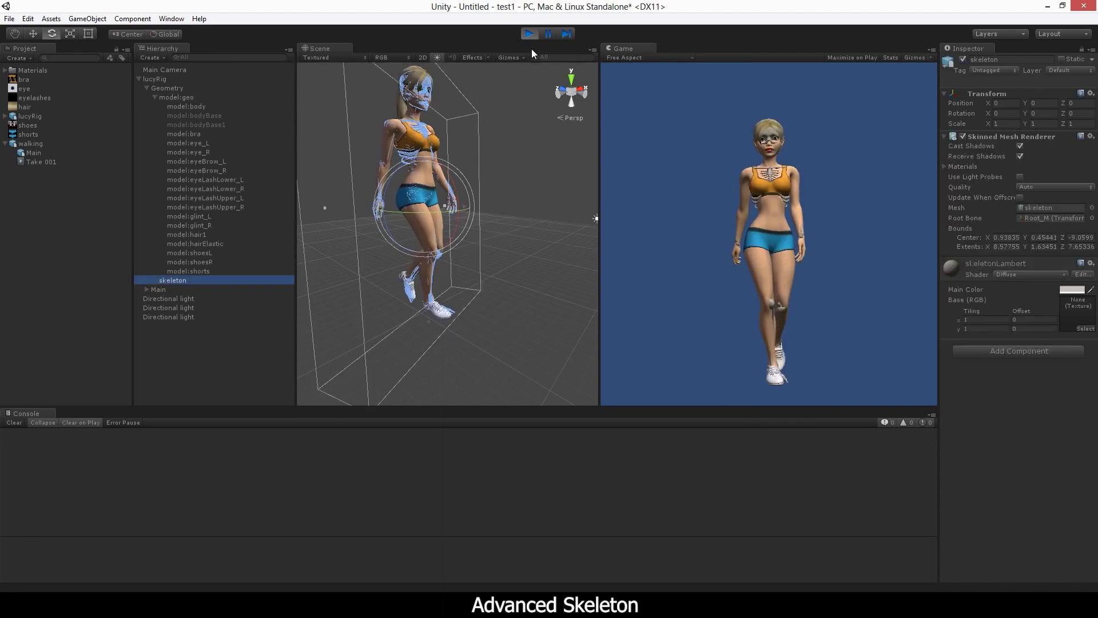
# Step: Switch the web demo character through Walk, Yoga and Skeleton views
pyautogui.click(424, 550)
pyautogui.click(445, 189)
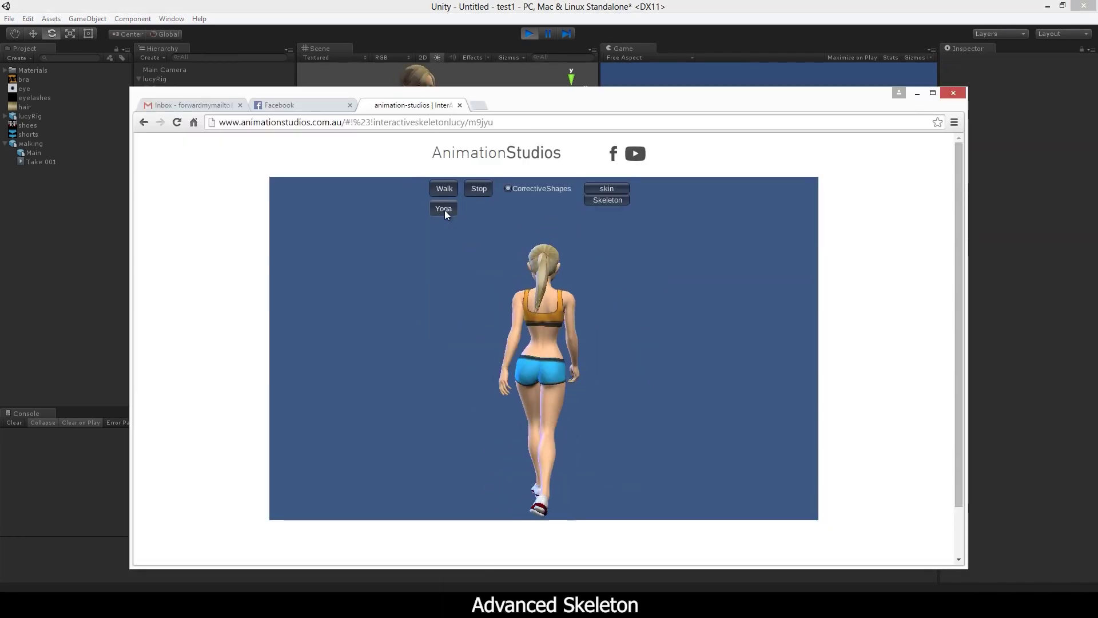
pyautogui.click(444, 210)
pyautogui.click(607, 199)
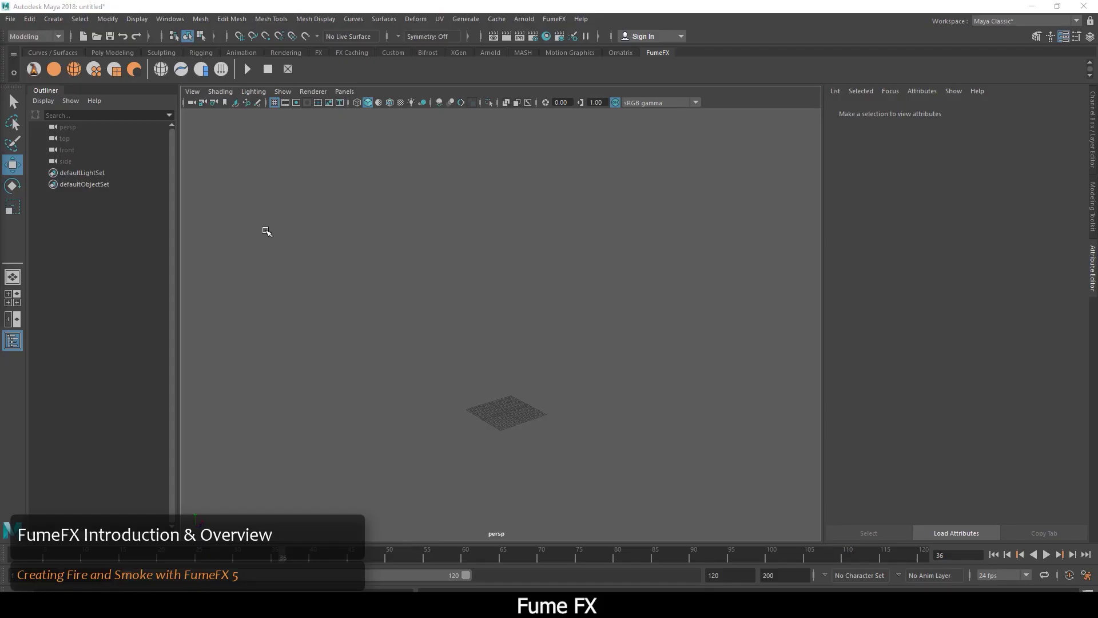
# Step: Create the fumeFX7 grid and link a Simple Source to it via the Relationship Manager
pyautogui.click(33, 69)
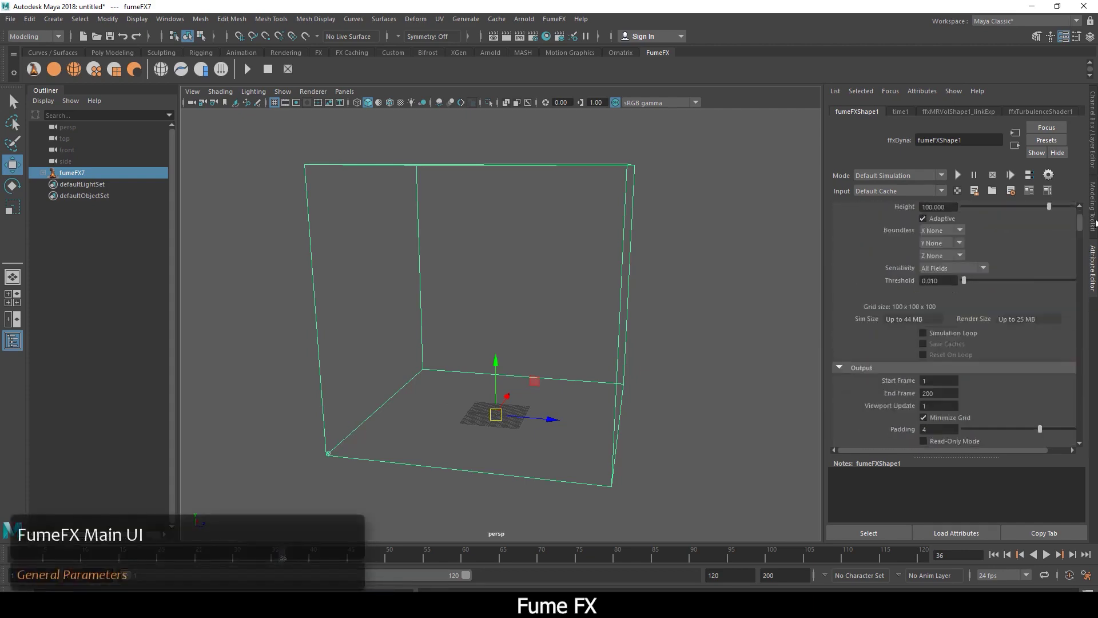
pyautogui.scroll(-10, 941, 330)
pyautogui.scroll(-15, 915, 303)
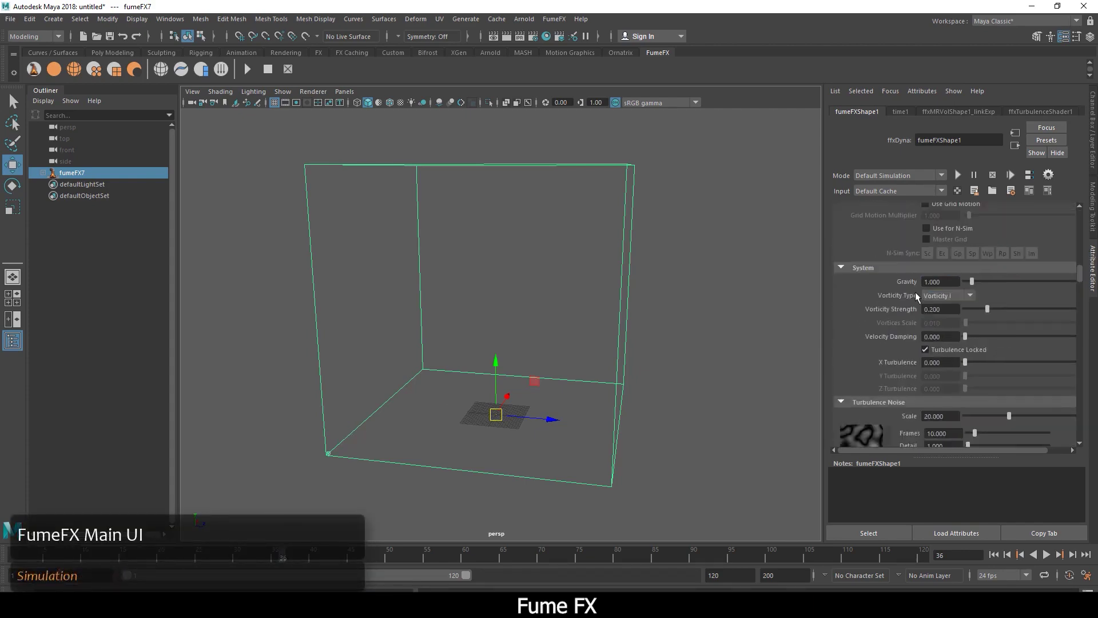
pyautogui.scroll(-15, 928, 339)
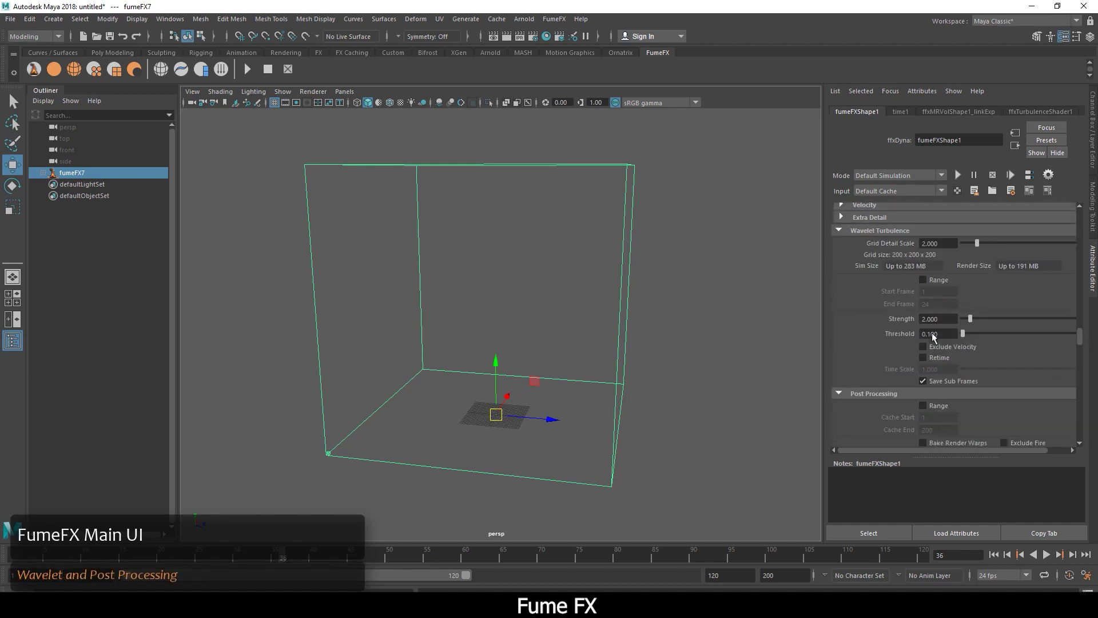
pyautogui.scroll(-15, 870, 307)
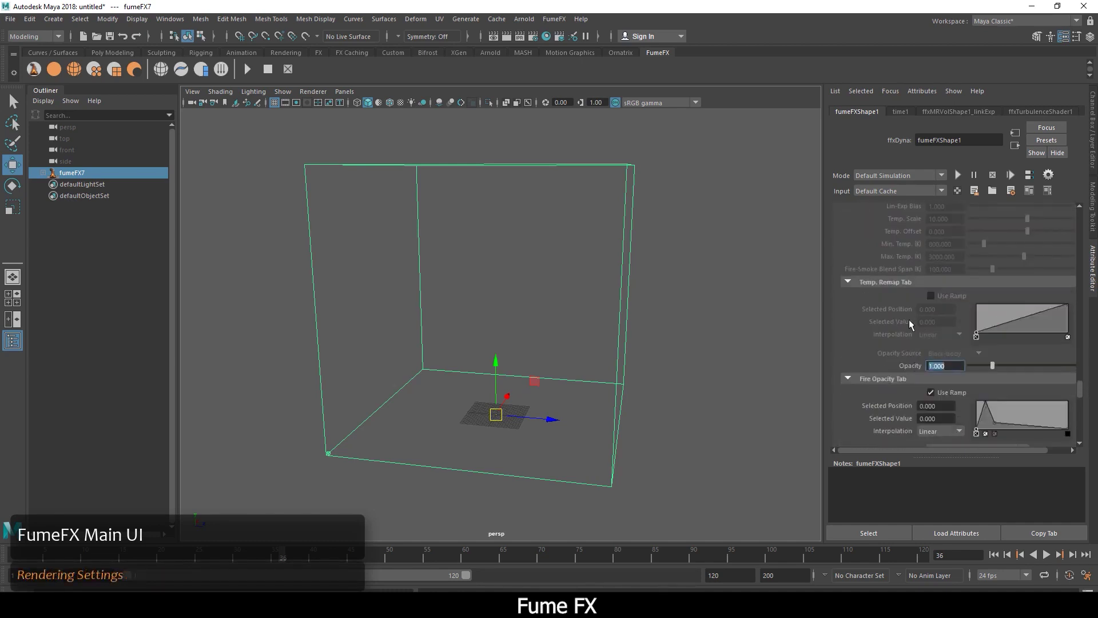
pyautogui.click(1028, 190)
pyautogui.click(780, 146)
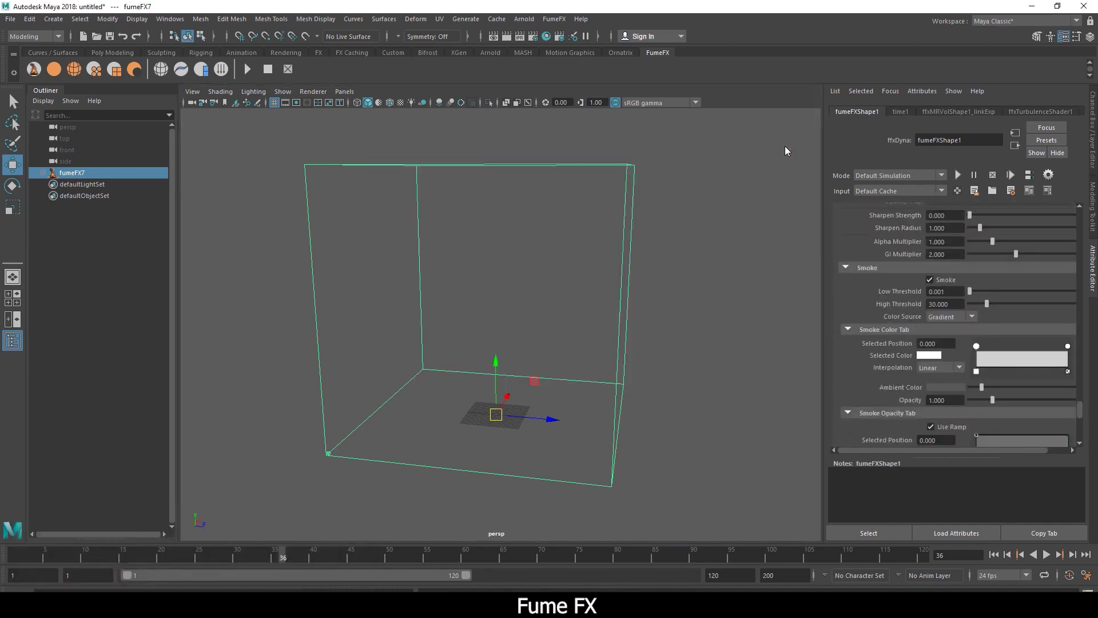
# Step: Pick ffxSimpleSource1, then enable Show Fire, disable Transparent Display and toggle Show Slice
pyautogui.click(631, 196)
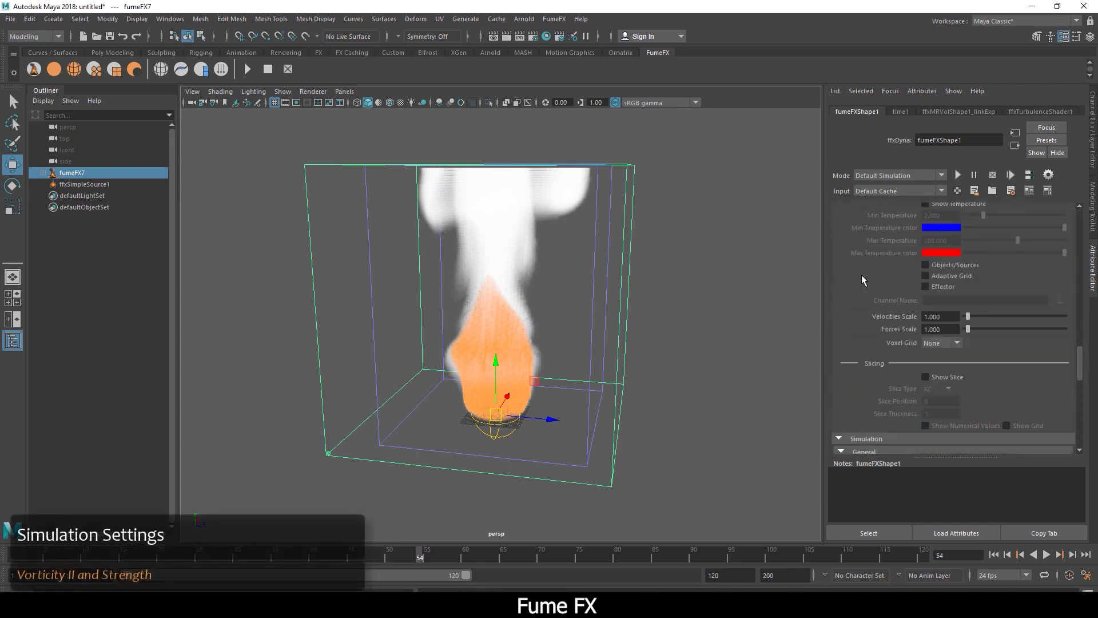
pyautogui.scroll(5, 956, 292)
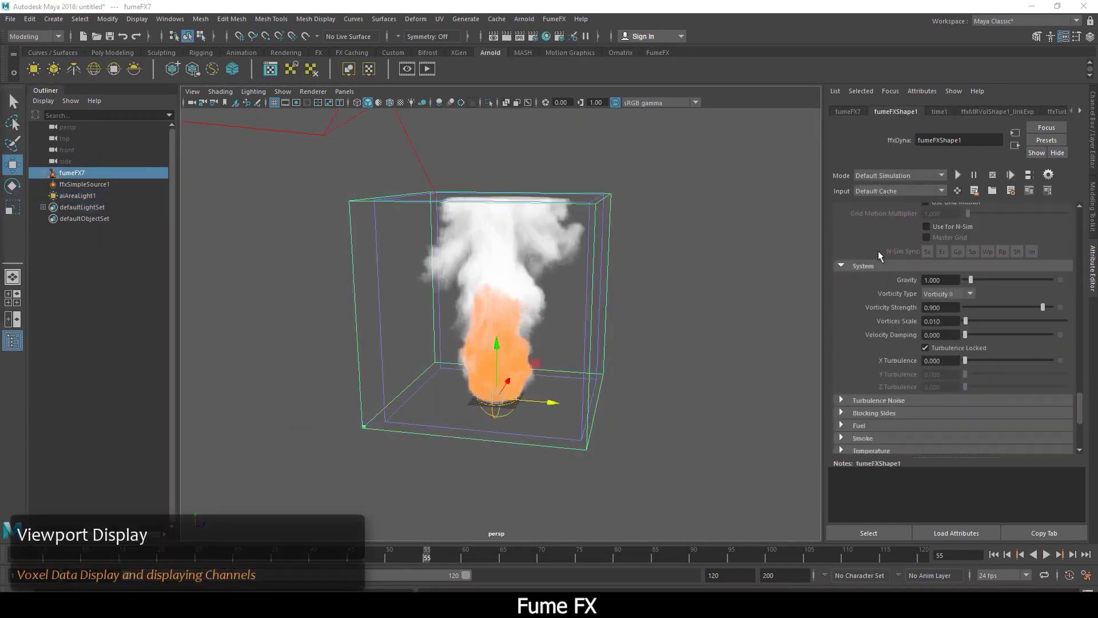
pyautogui.scroll(-5, 935, 323)
pyautogui.click(930, 294)
pyautogui.scroll(4, 938, 303)
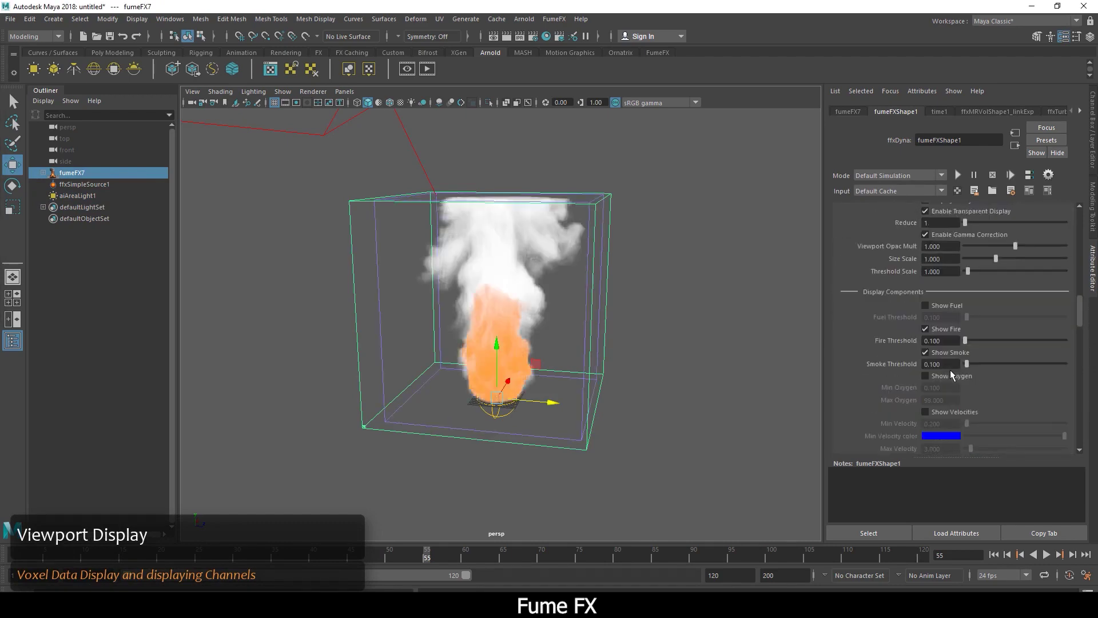
pyautogui.click(927, 315)
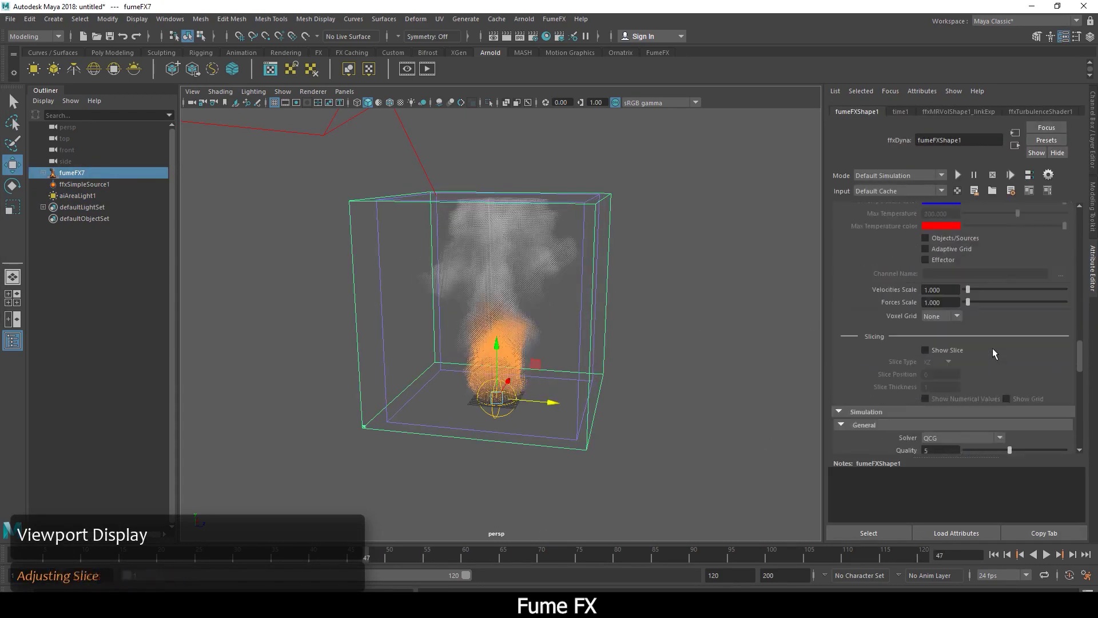
pyautogui.click(948, 341)
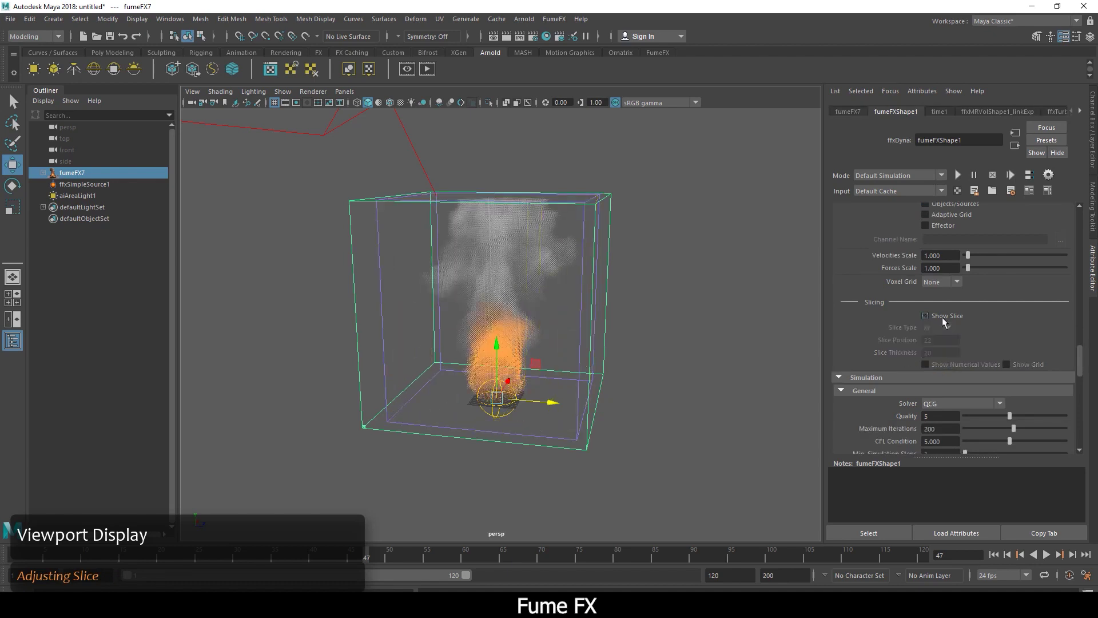
# Step: In General Parameters, set Boundless Y to +Y and Sensitivity to Velocity+Fields
pyautogui.scroll(5, 949, 303)
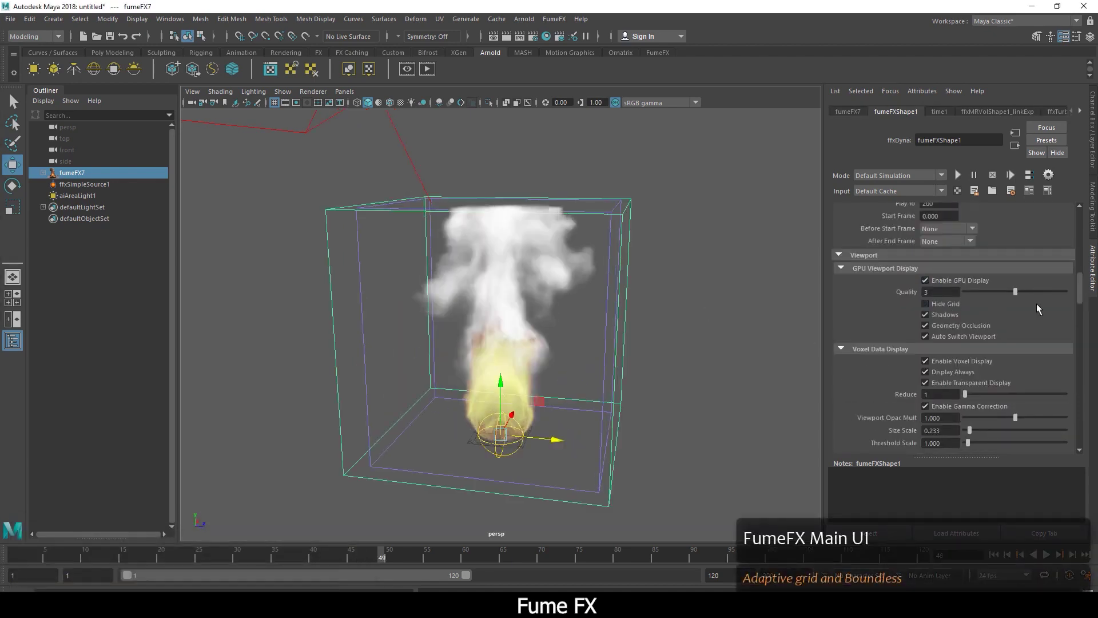
pyautogui.scroll(5, 976, 239)
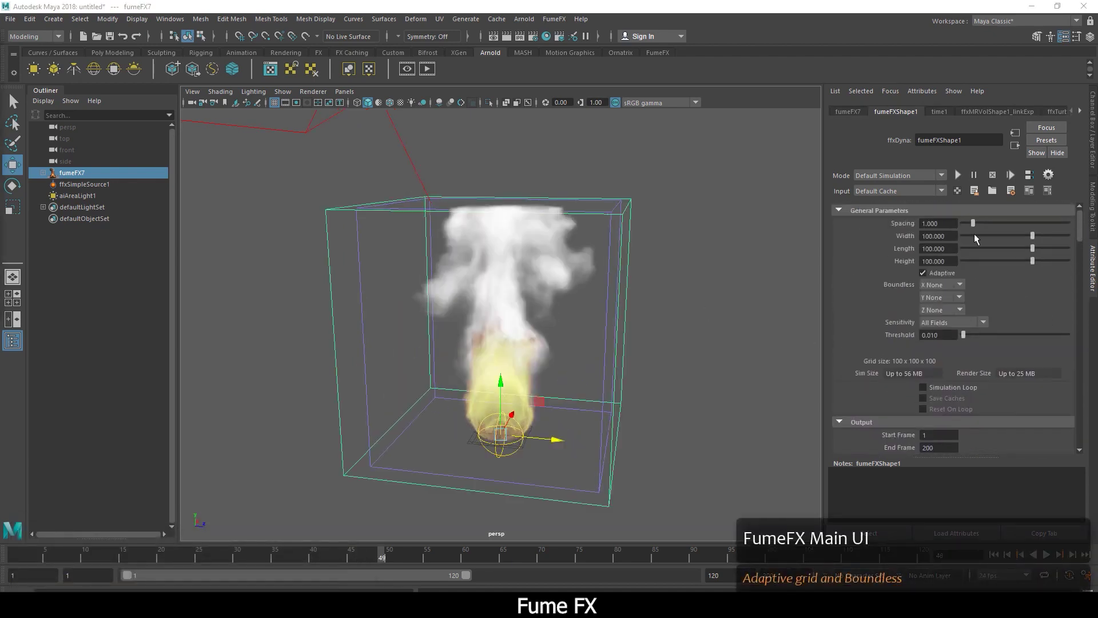
pyautogui.click(953, 297)
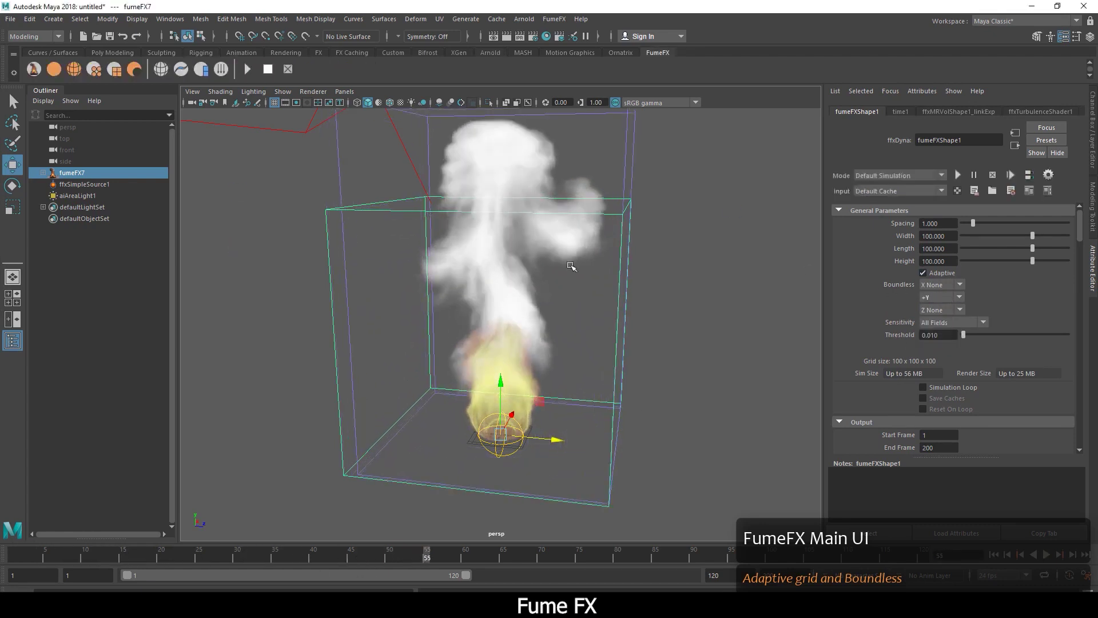
pyautogui.click(952, 322)
pyautogui.click(952, 393)
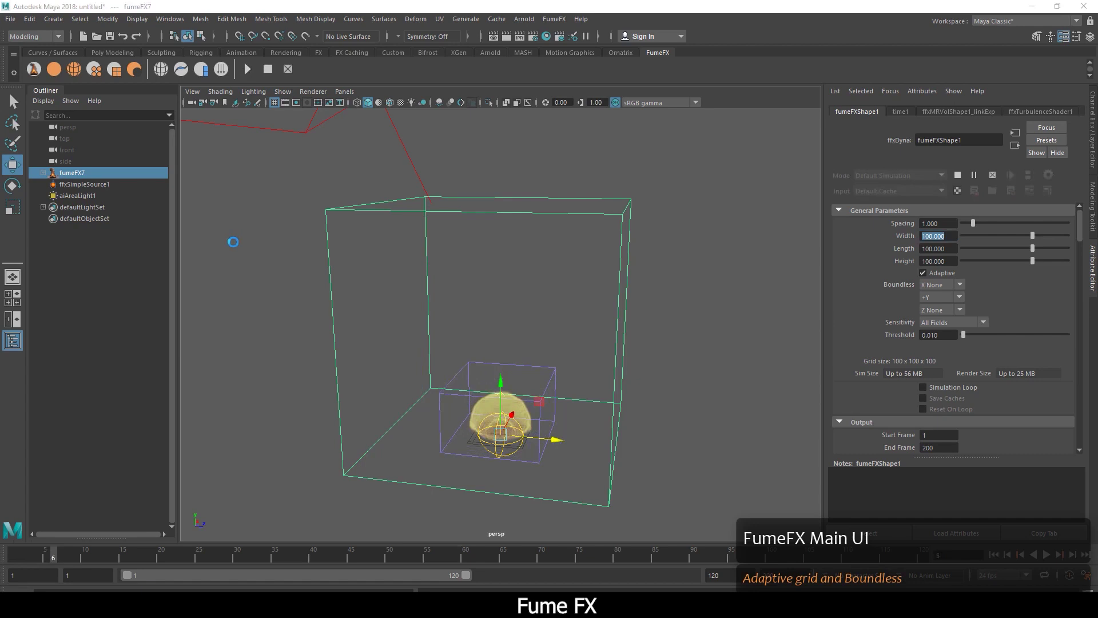
pyautogui.scroll(-5, 857, 334)
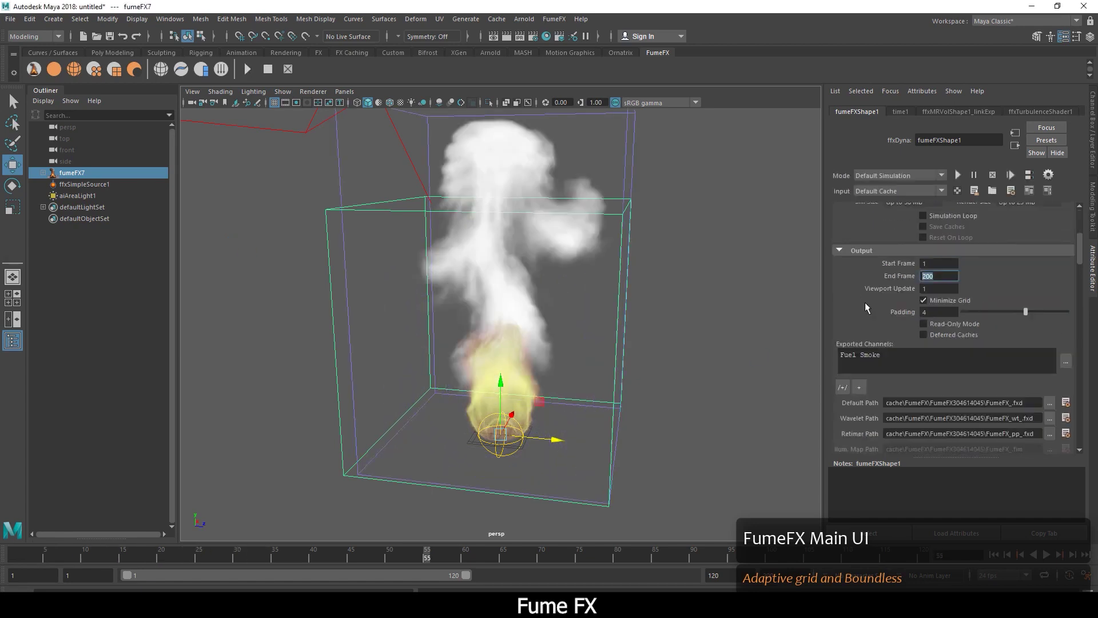
# Step: Add Temperature to the exported channels and set a new FumeIntro02 cache path
pyautogui.click(1065, 259)
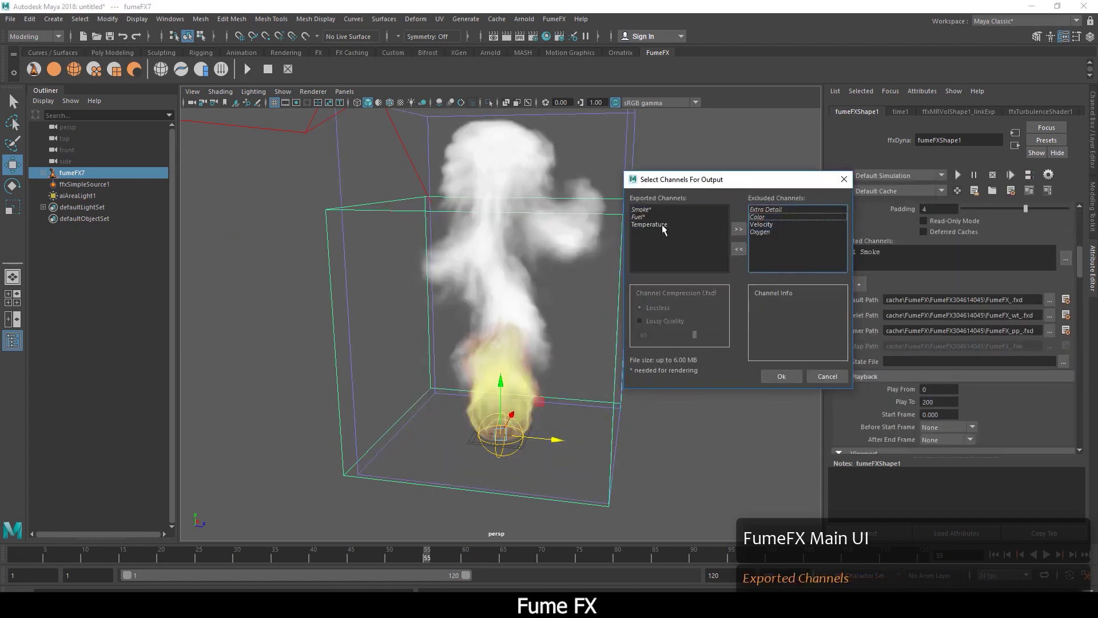
pyautogui.click(781, 376)
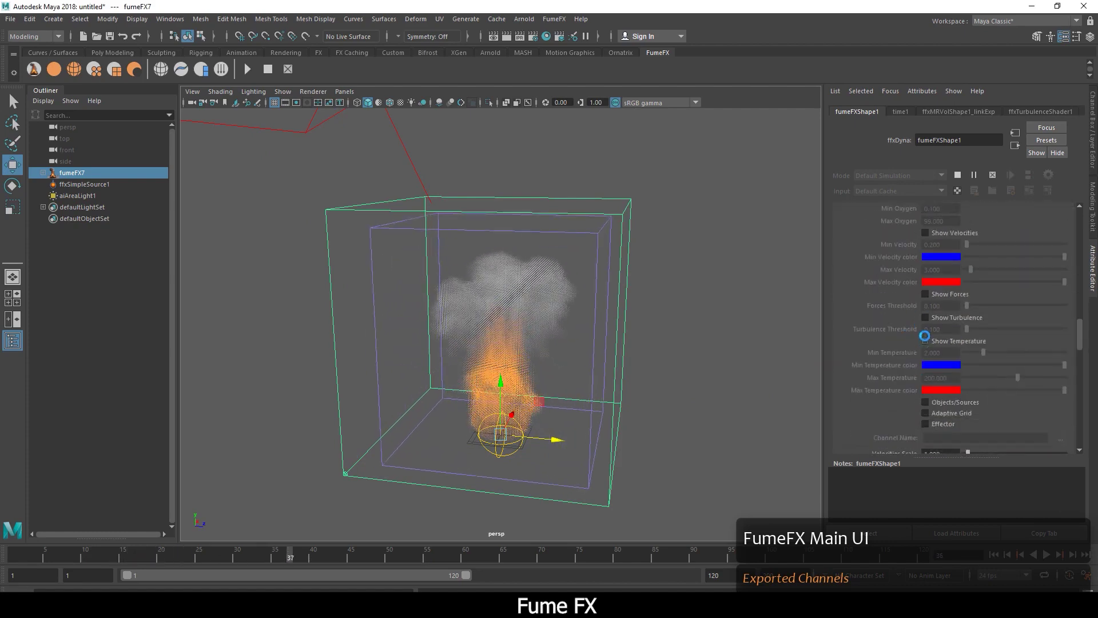
pyautogui.scroll(5, 883, 303)
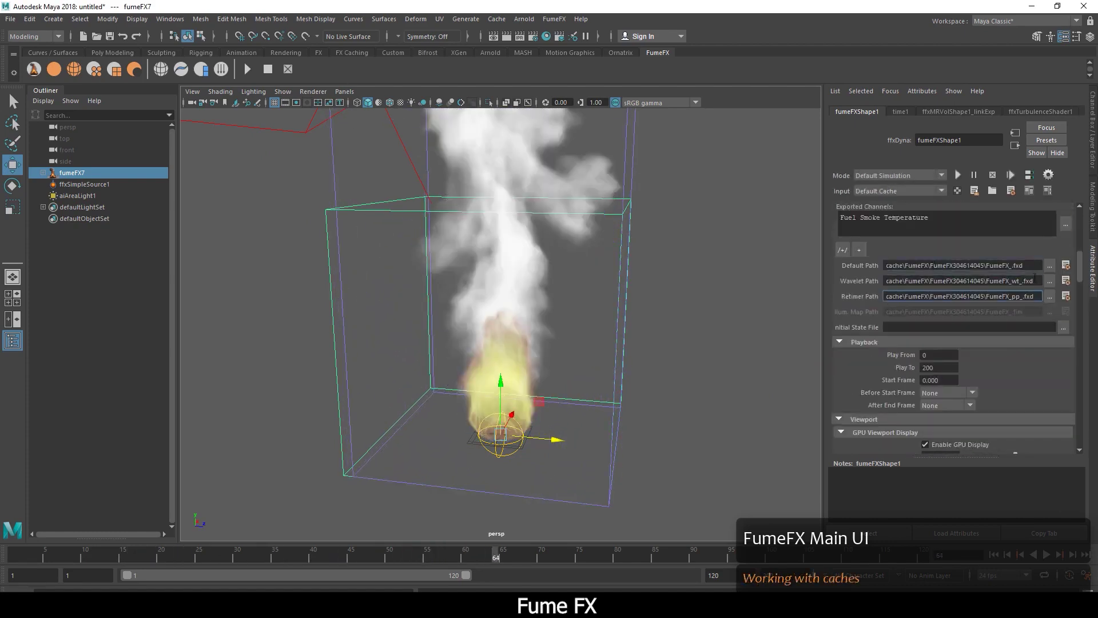
pyautogui.click(1049, 265)
pyautogui.write('FumeFX\\FumeFX304614045\\Fumeintro01_.fxd')
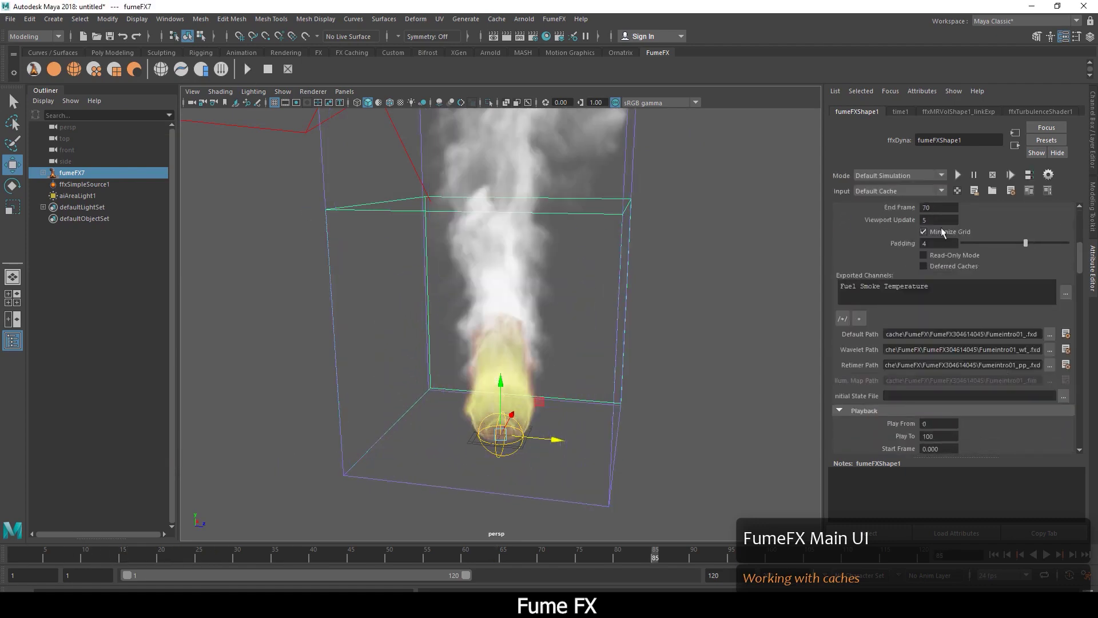
pyautogui.scroll(-3, 943, 231)
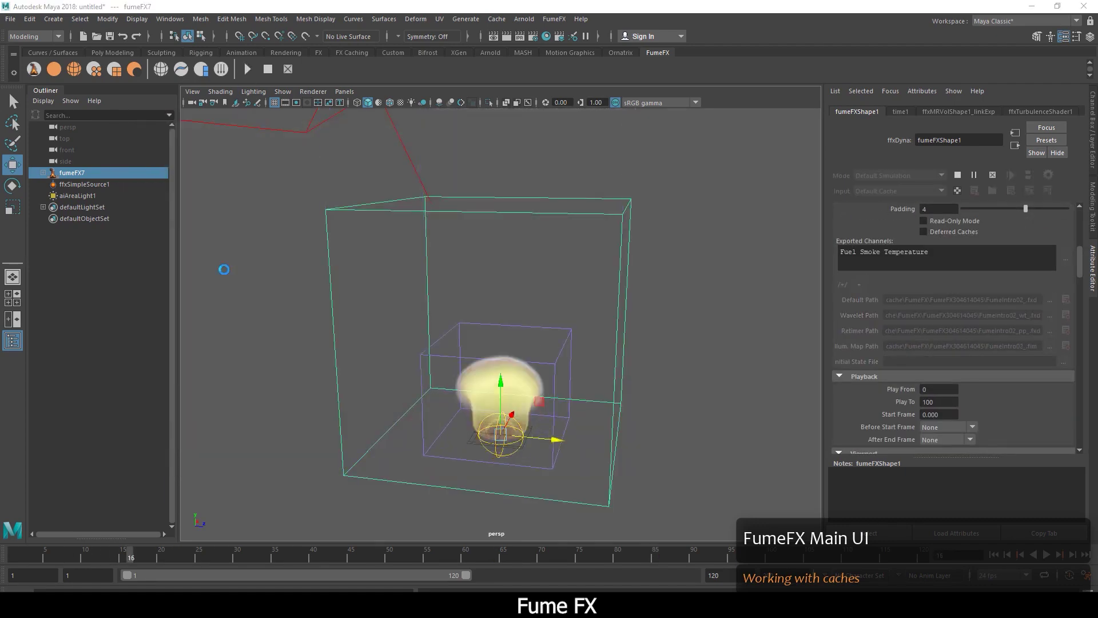
# Step: Set the playback range to frames 0–30 and load the FumeIntro01.fxd cache
pyautogui.click(1052, 359)
pyautogui.click(1006, 363)
pyautogui.scroll(-3, 938, 321)
pyautogui.click(936, 299)
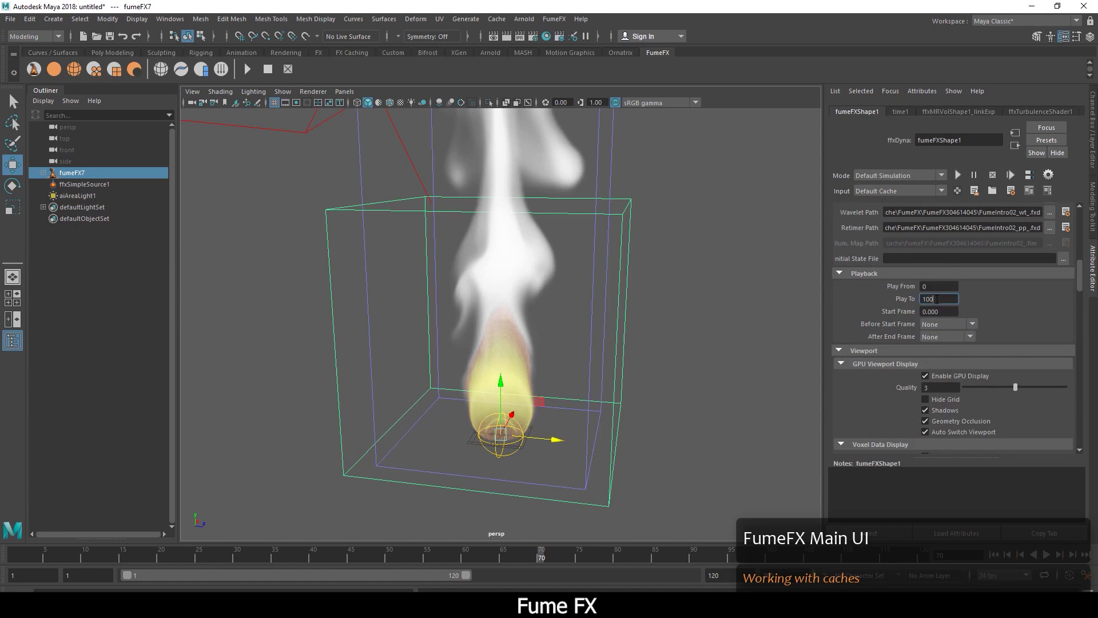
pyautogui.scroll(2, 932, 343)
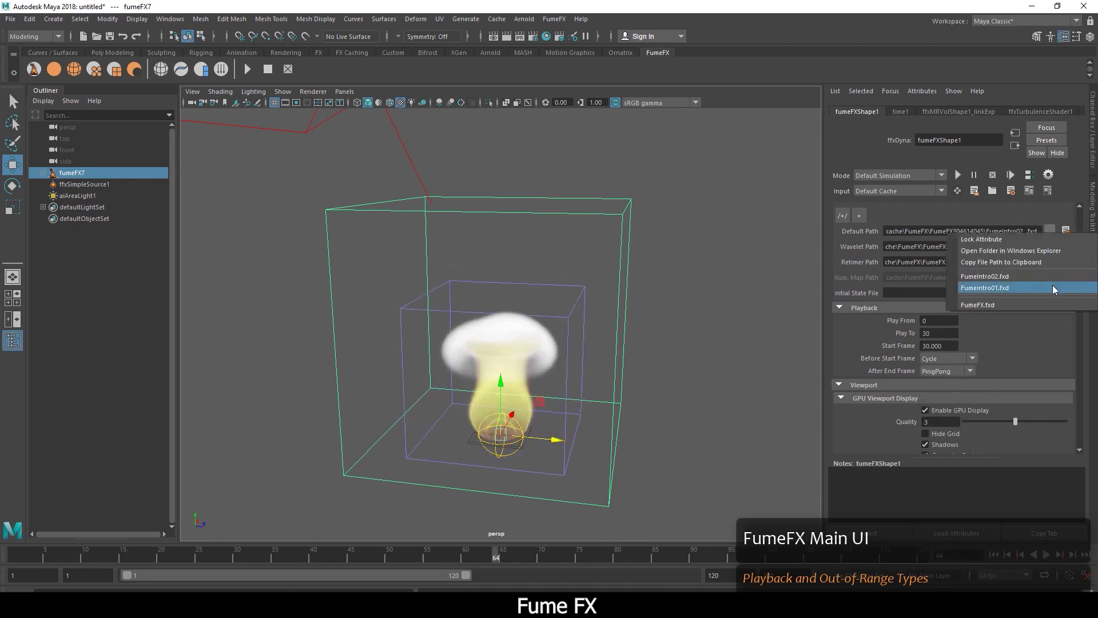
pyautogui.click(1054, 288)
pyautogui.scroll(-4, 945, 276)
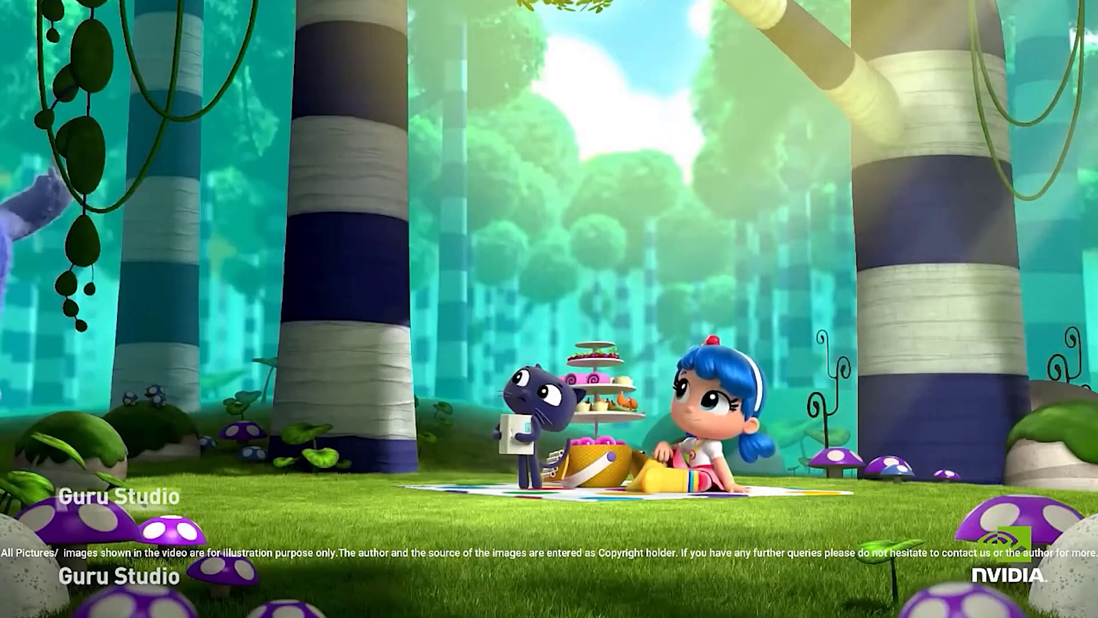